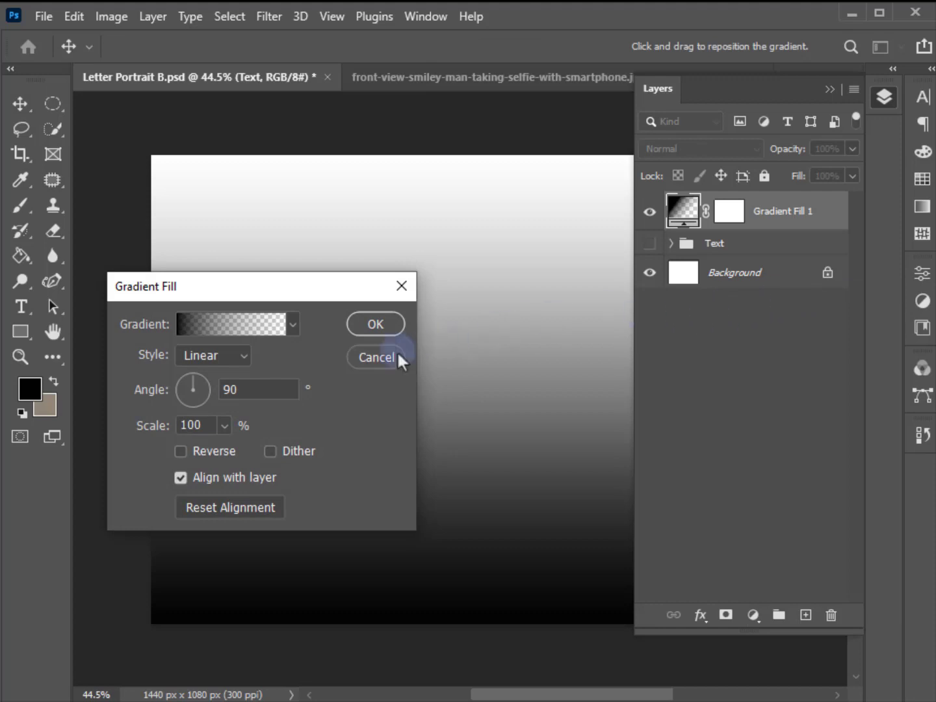
# - Apply the black-to-dark-navy preset to the gradient fill and keep its starting stop at black #000000
pyautogui.click(247, 324)
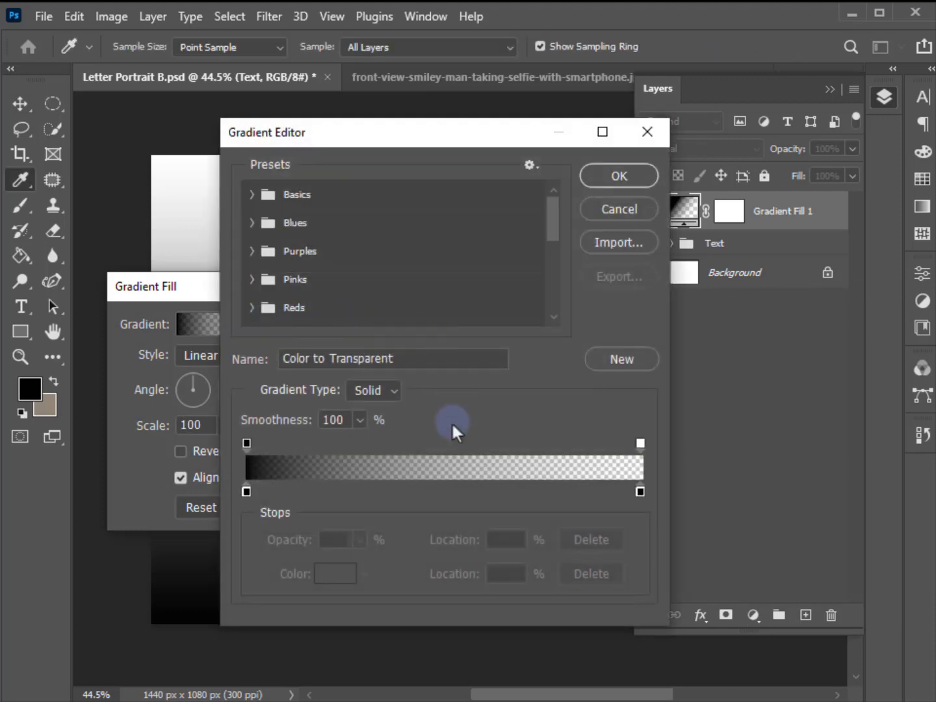
pyautogui.moveTo(567, 227); pyautogui.dragTo(554, 312)
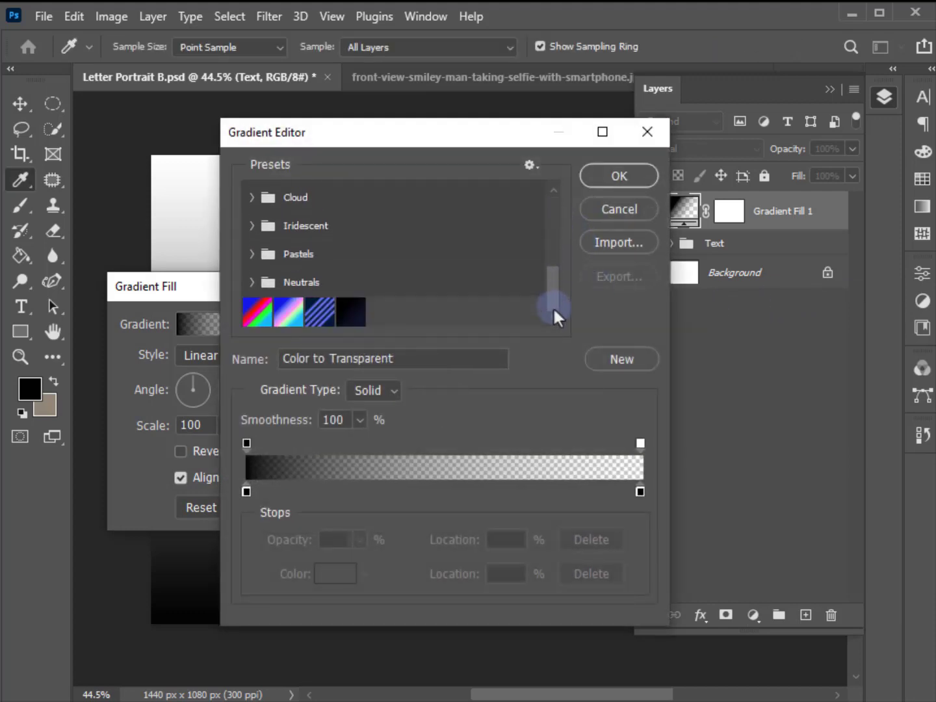
pyautogui.click(353, 313)
pyautogui.click(247, 492)
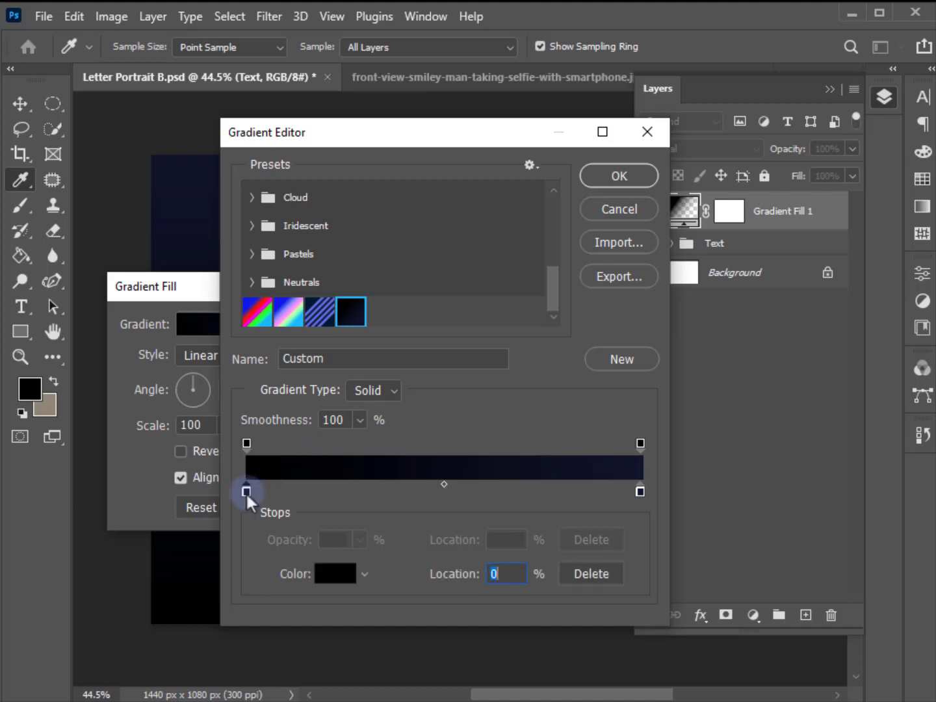
pyautogui.click(324, 575)
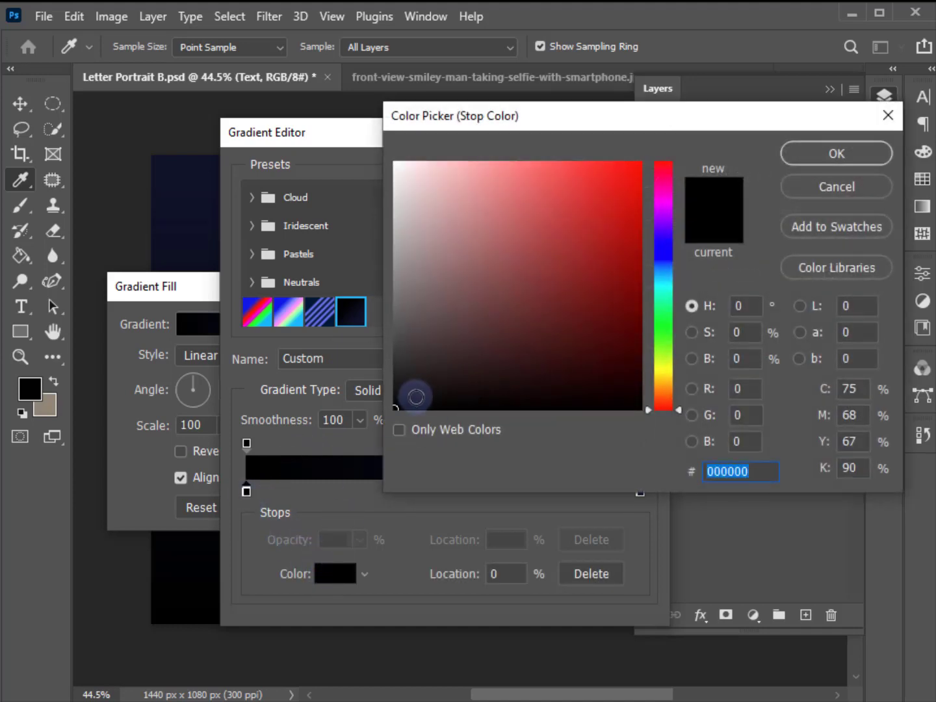
pyautogui.click(801, 165)
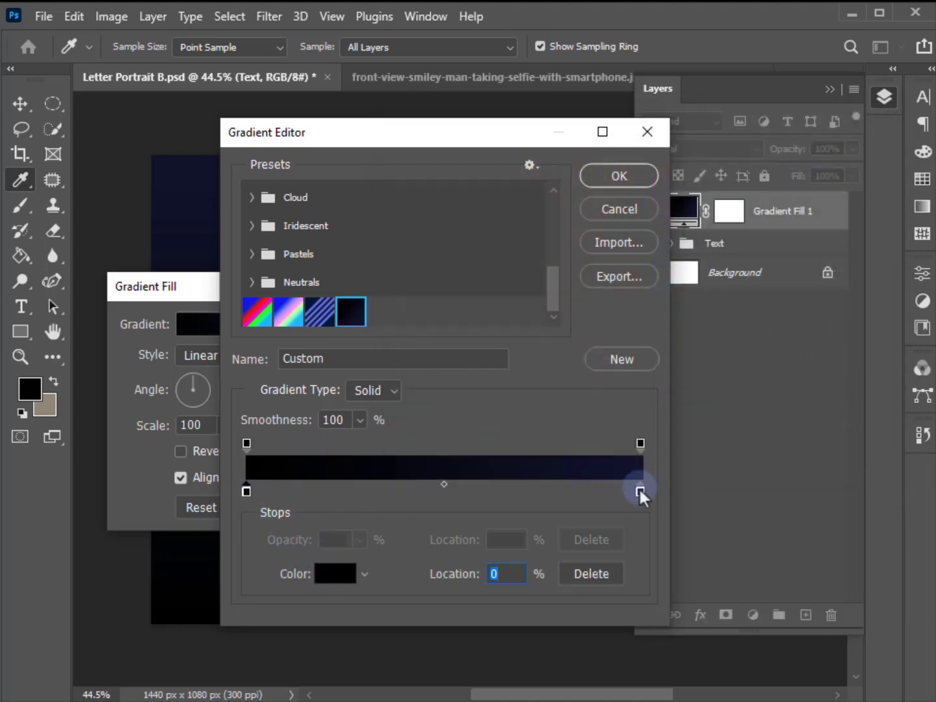
# - Set the gradient's end stop to dark navy #10182b and accept the edited gradient
pyautogui.click(338, 574)
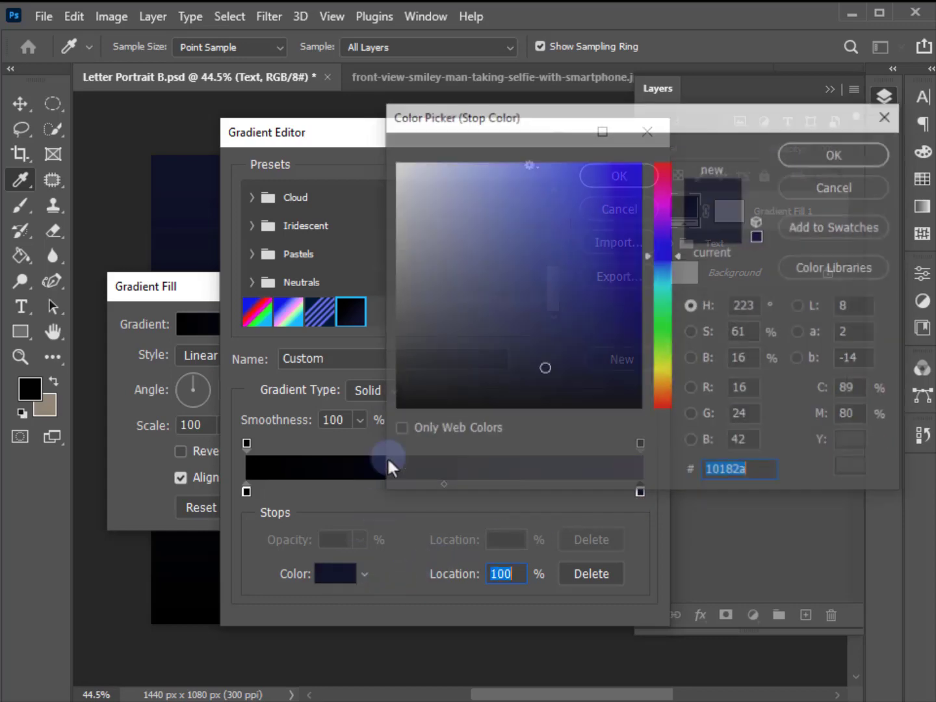
pyautogui.click(547, 367)
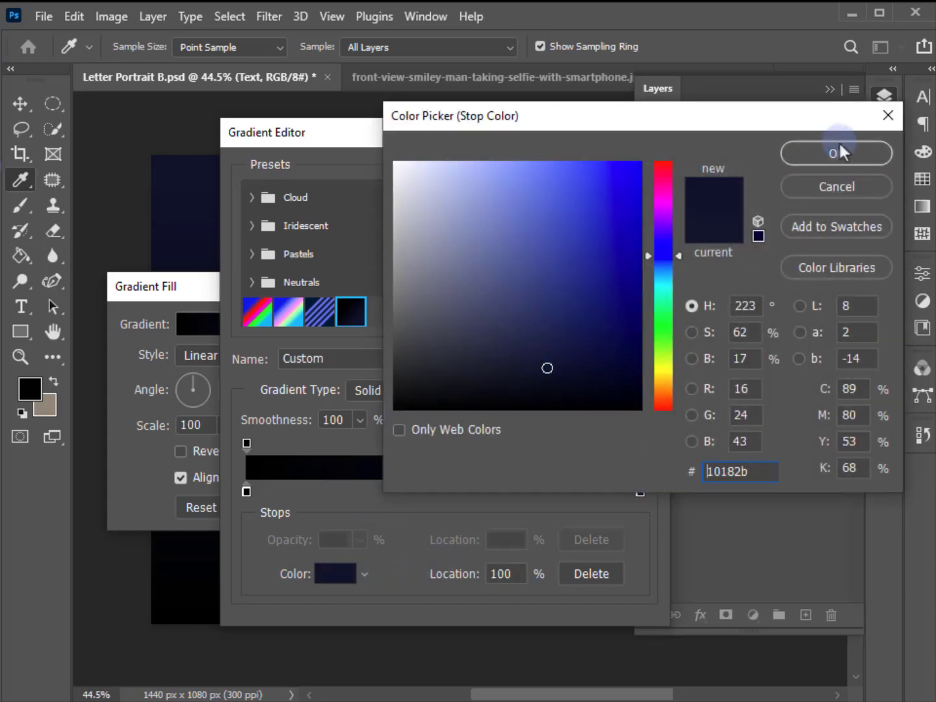
pyautogui.click(821, 154)
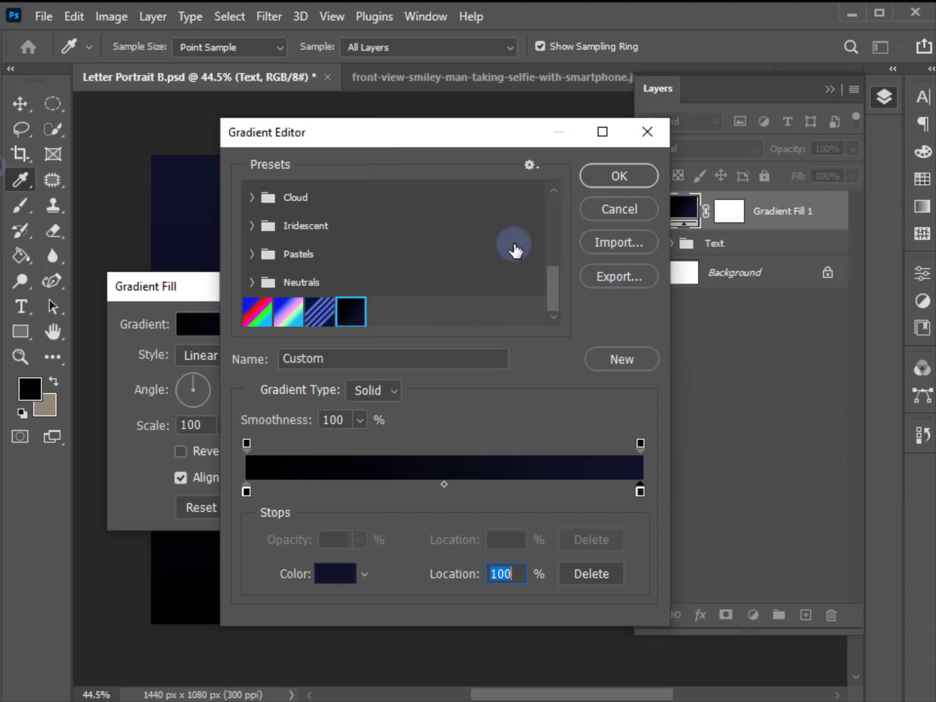
pyautogui.click(621, 176)
# - Make the gradient fill reversed, dithered and Radial with a scale of 172%, and apply it
pyautogui.click(196, 449)
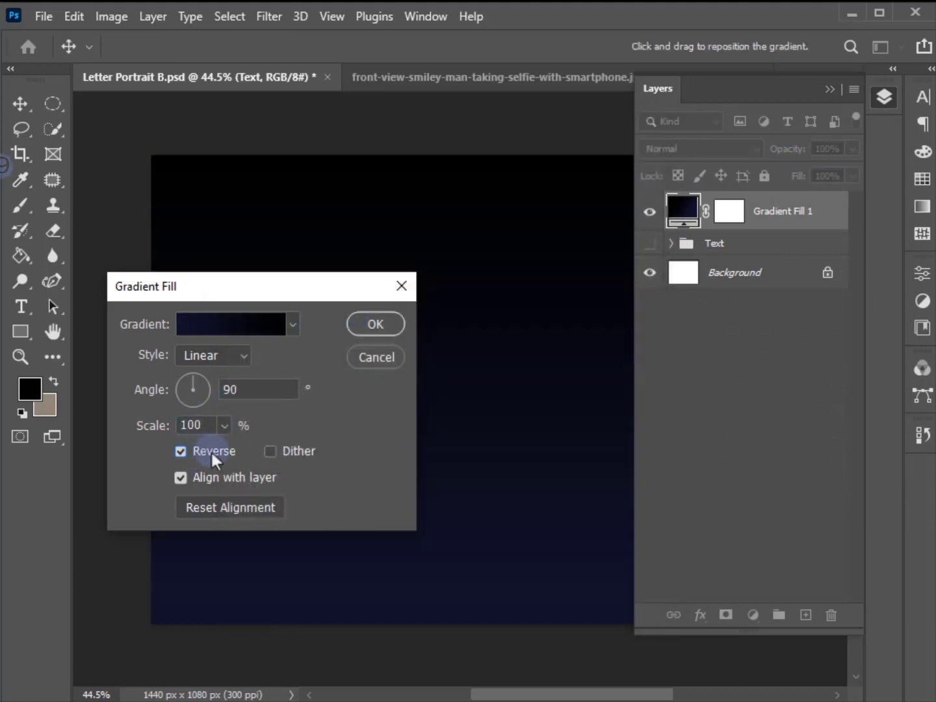
pyautogui.click(276, 451)
pyautogui.click(213, 354)
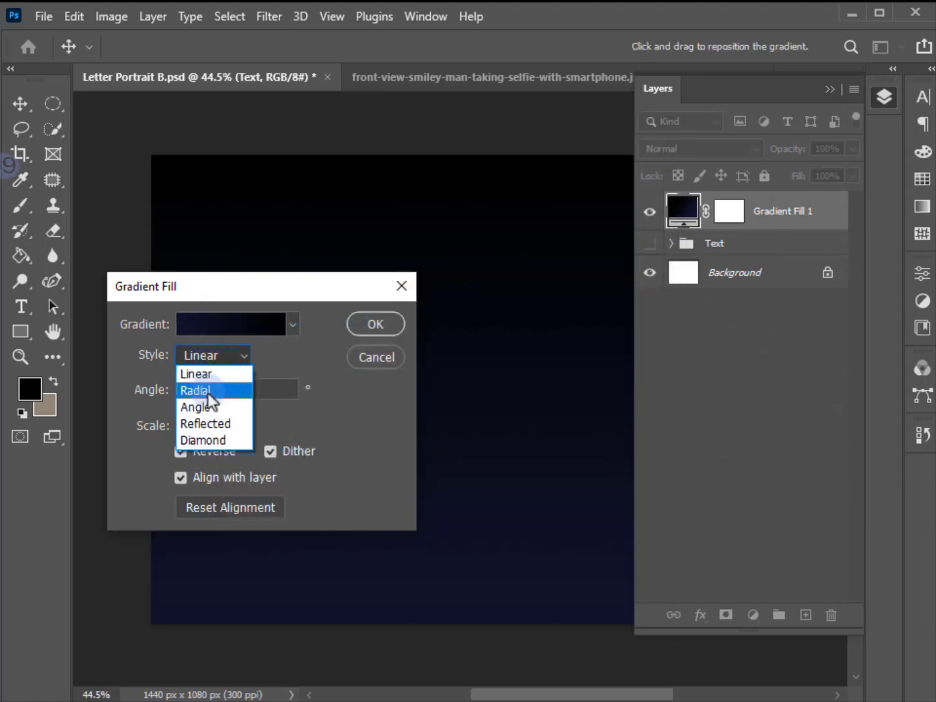
pyautogui.click(195, 389)
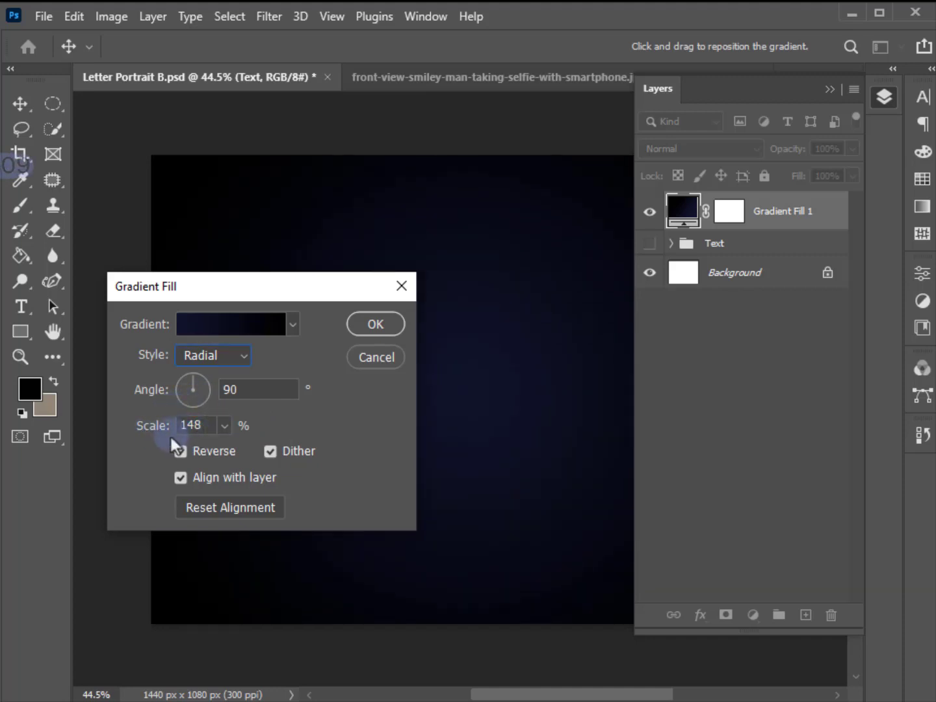
pyautogui.moveTo(137, 430); pyautogui.dragTo(166, 437)
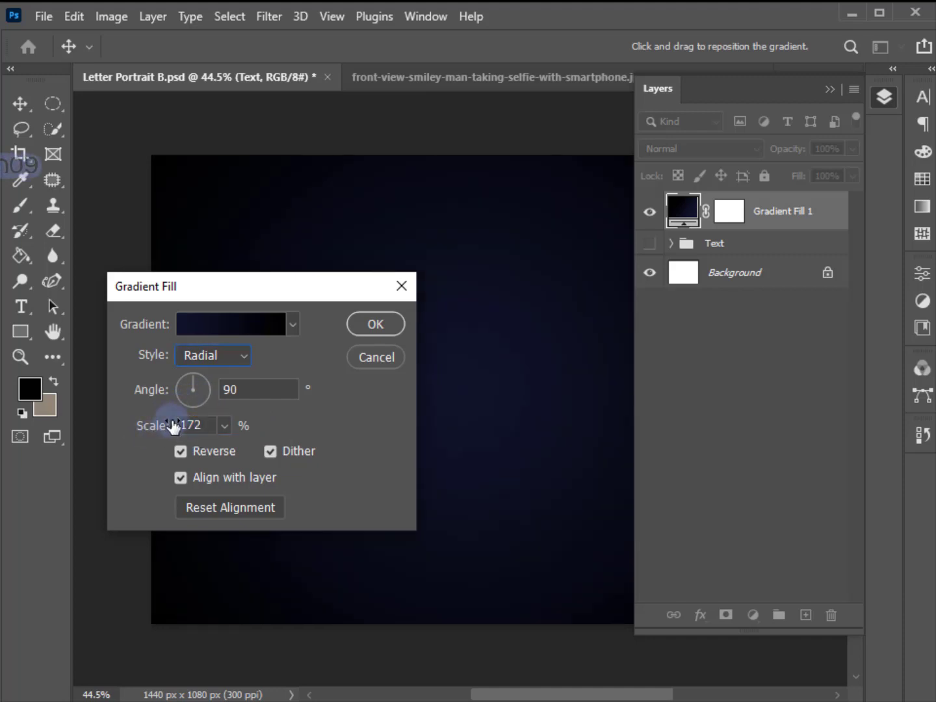
pyautogui.click(369, 328)
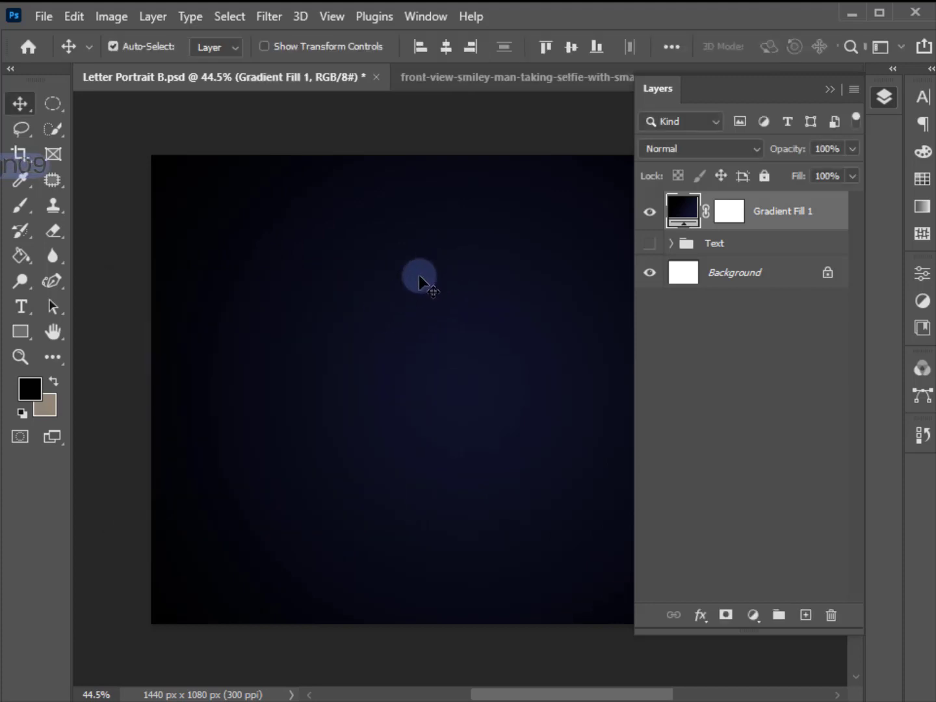
# - Add the letter "B" on the canvas as text in MADE Canvas Black at 185 pt
pyautogui.scroll(-1, 372, 287)
pyautogui.moveTo(443, 293); pyautogui.dragTo(362, 291)
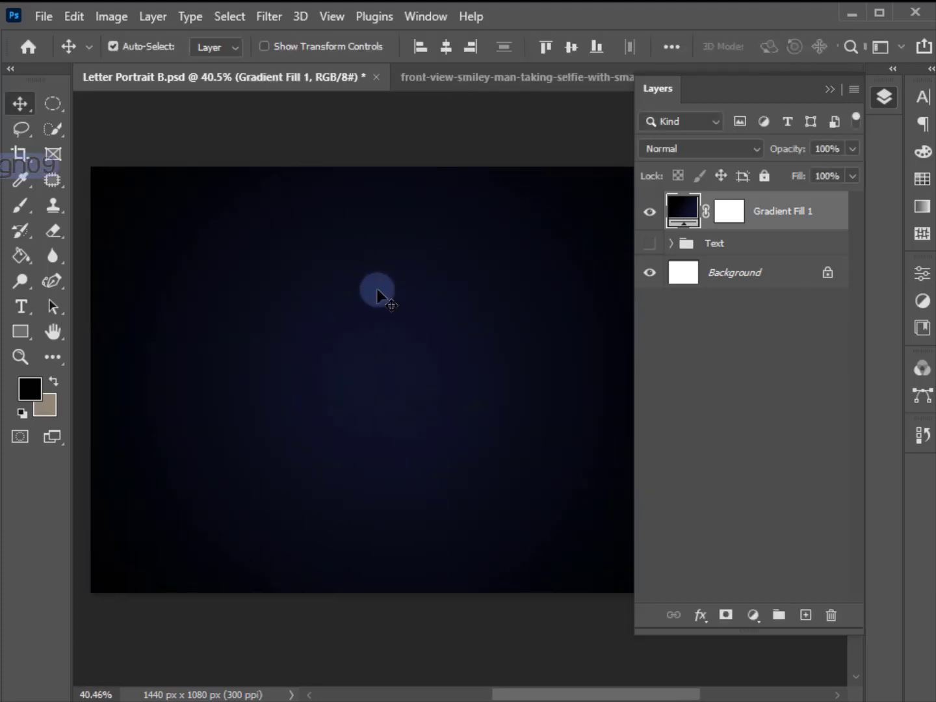
pyautogui.click(20, 306)
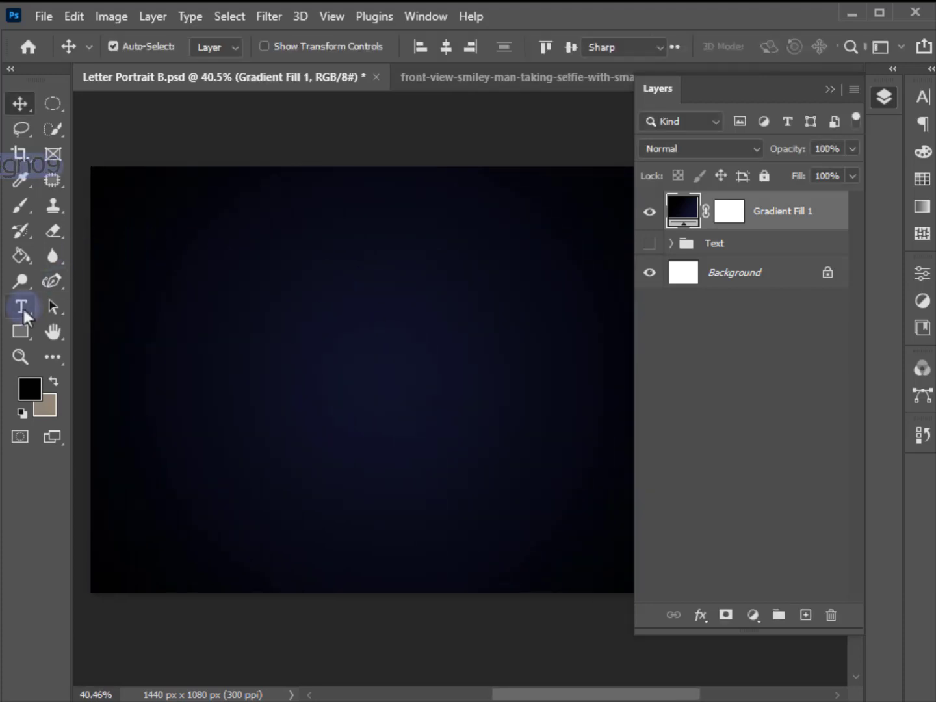
pyautogui.click(255, 362)
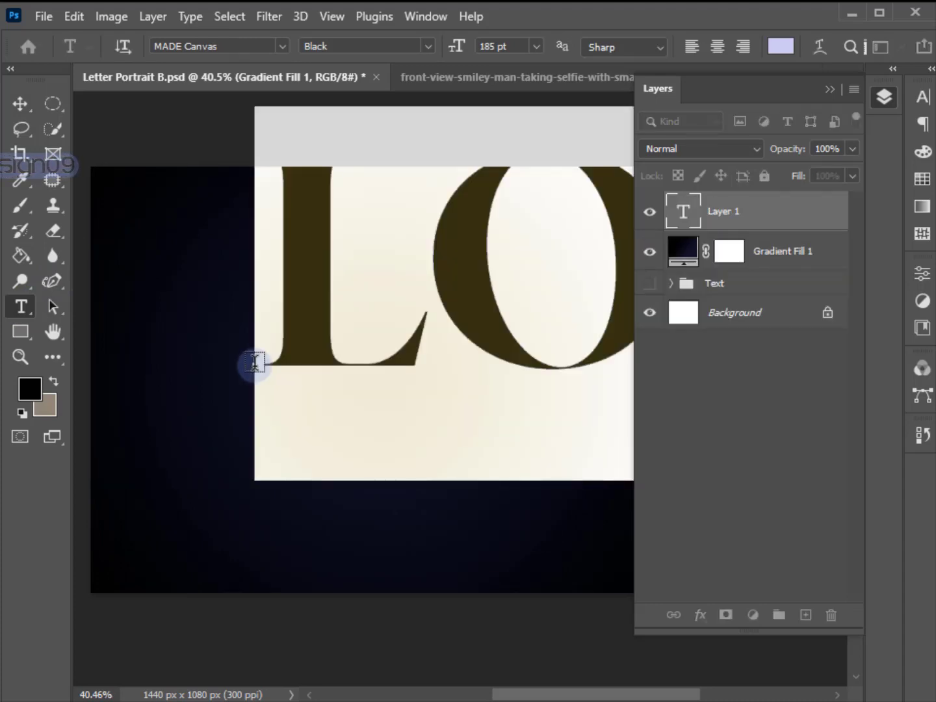
pyautogui.write('B')
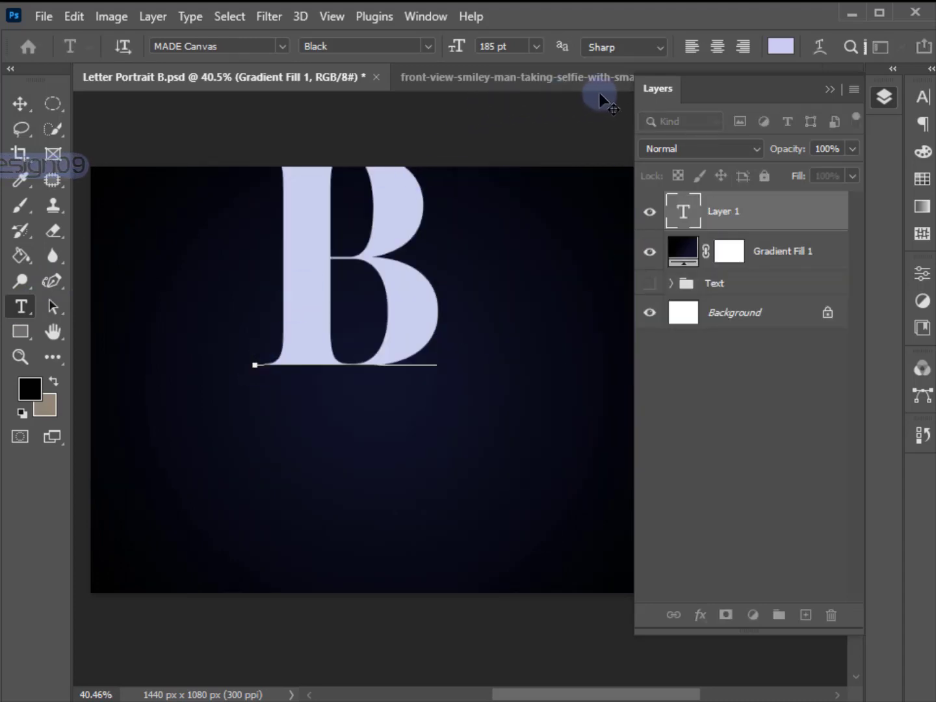
# - Centre the letter B horizontally and vertically on the canvas and check its character settings
pyautogui.click(29, 102)
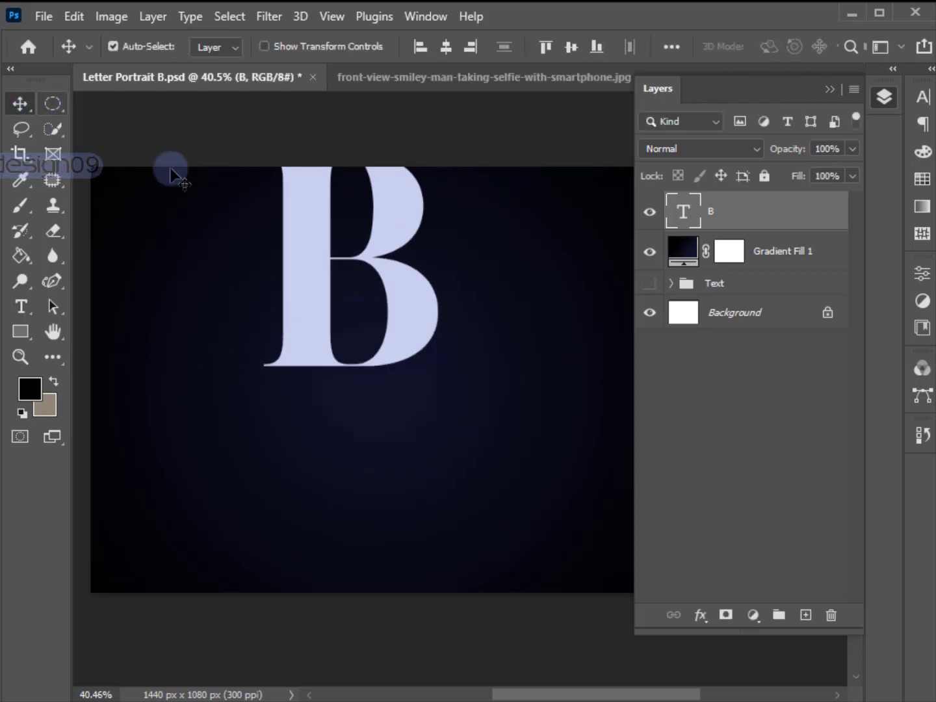
pyautogui.click(445, 56)
pyautogui.click(571, 48)
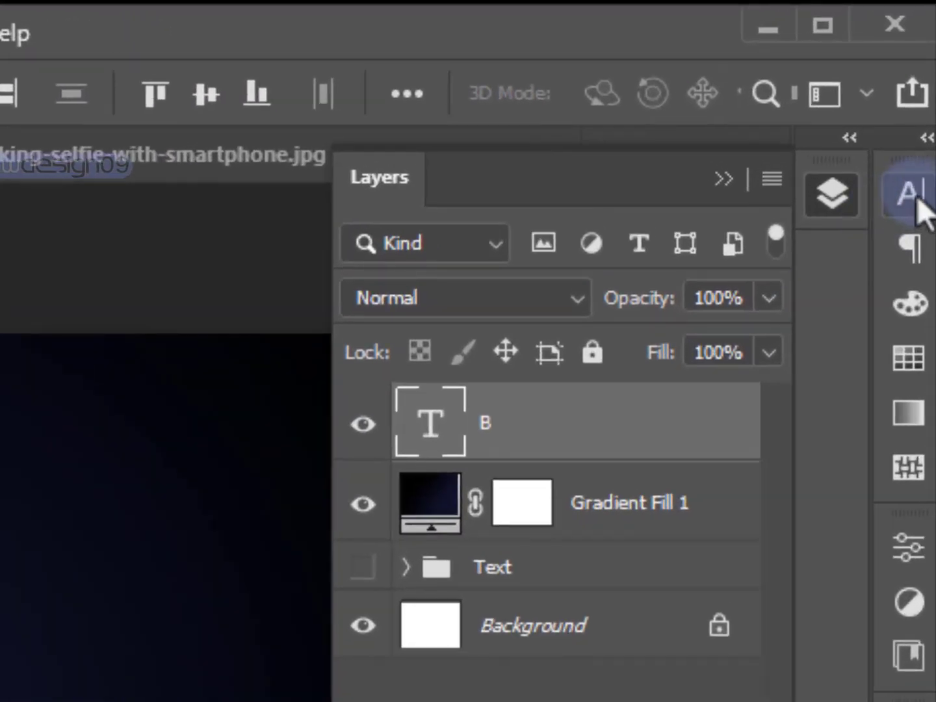
pyautogui.click(922, 98)
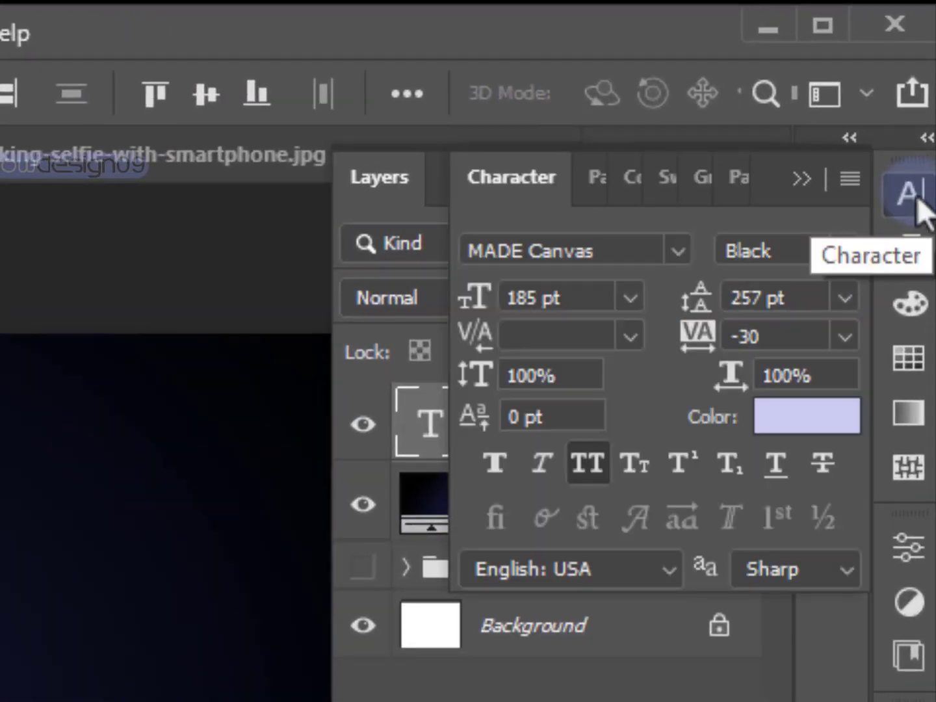
pyautogui.click(913, 195)
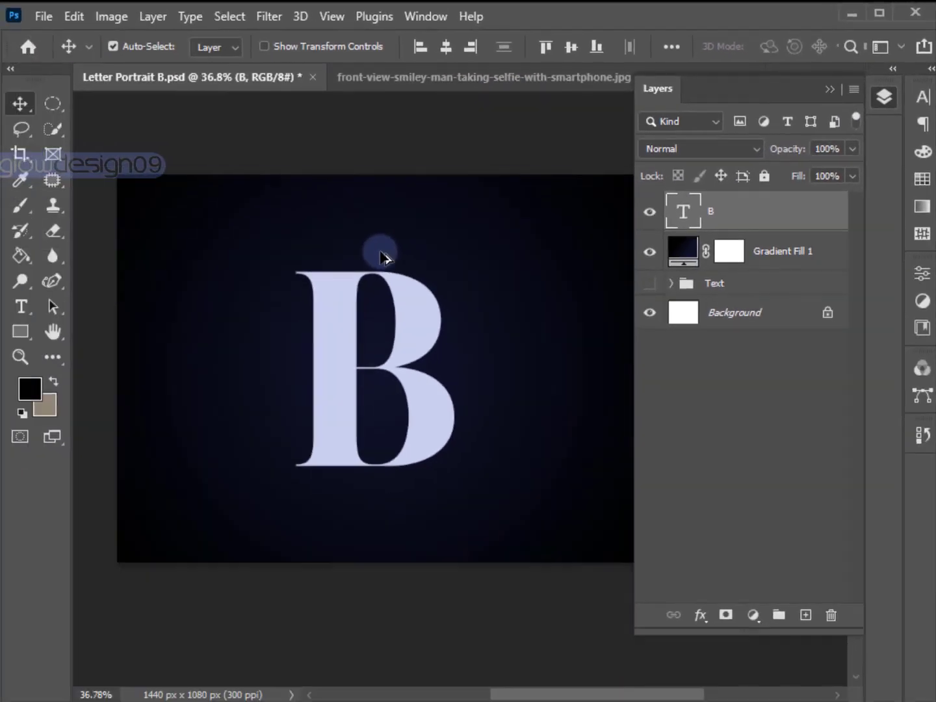
# - In the smiling man's photo document, select the subject automatically and mask out the background
pyautogui.scroll(-2, 383, 258)
pyautogui.moveTo(413, 245); pyautogui.dragTo(390, 248)
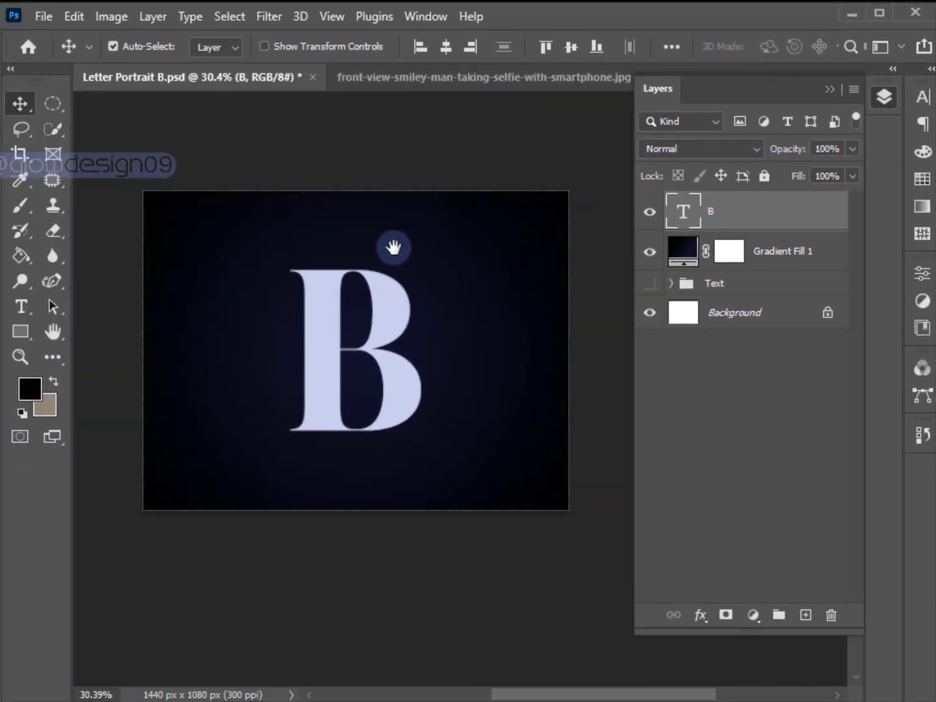
pyautogui.click(390, 76)
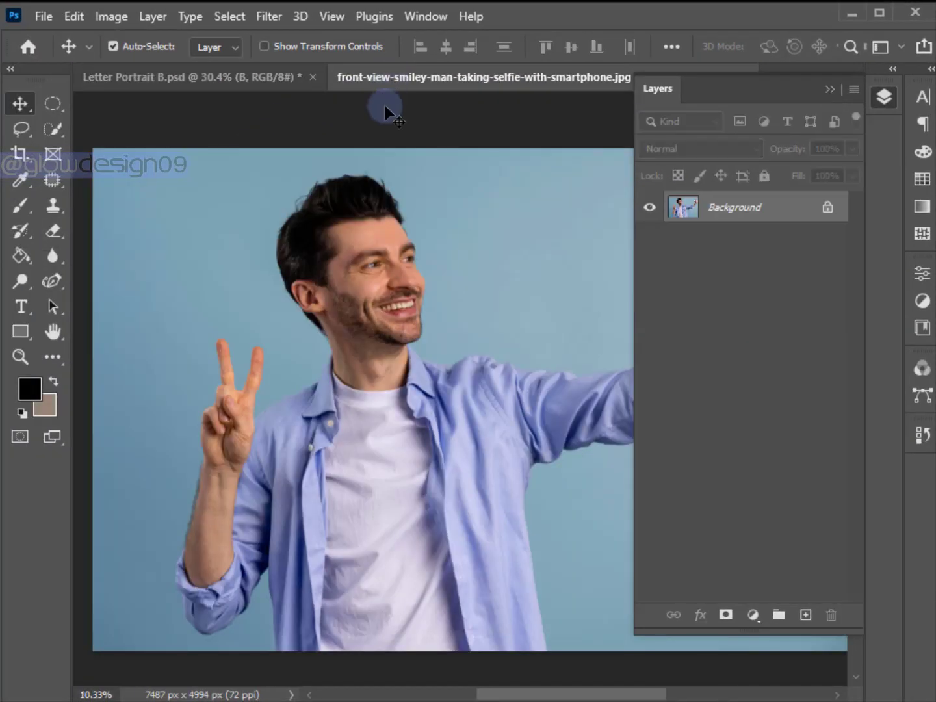
pyautogui.click(228, 16)
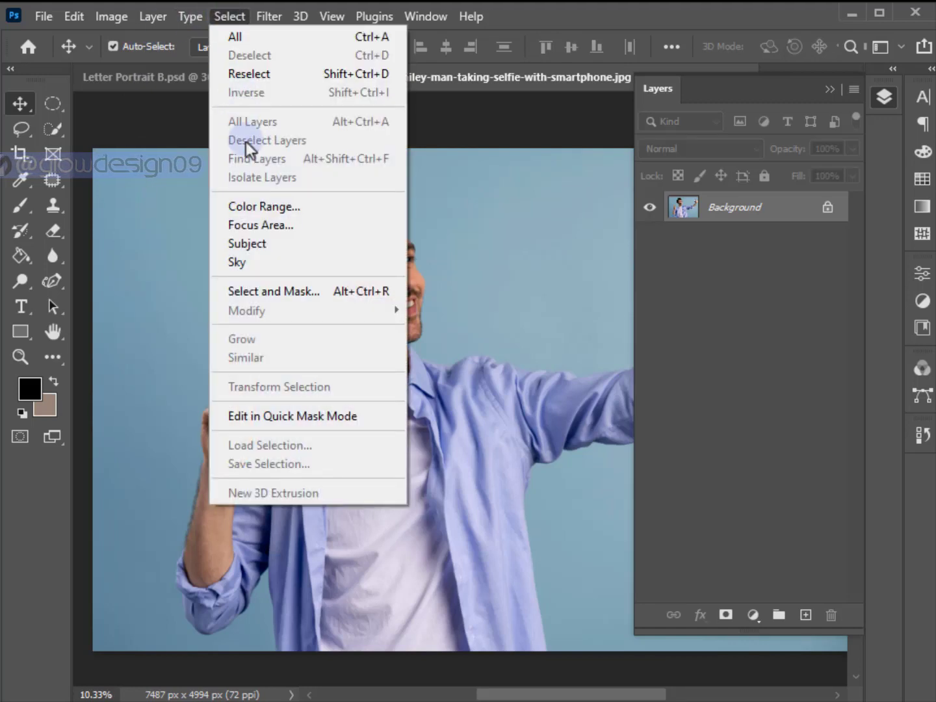
pyautogui.click(251, 243)
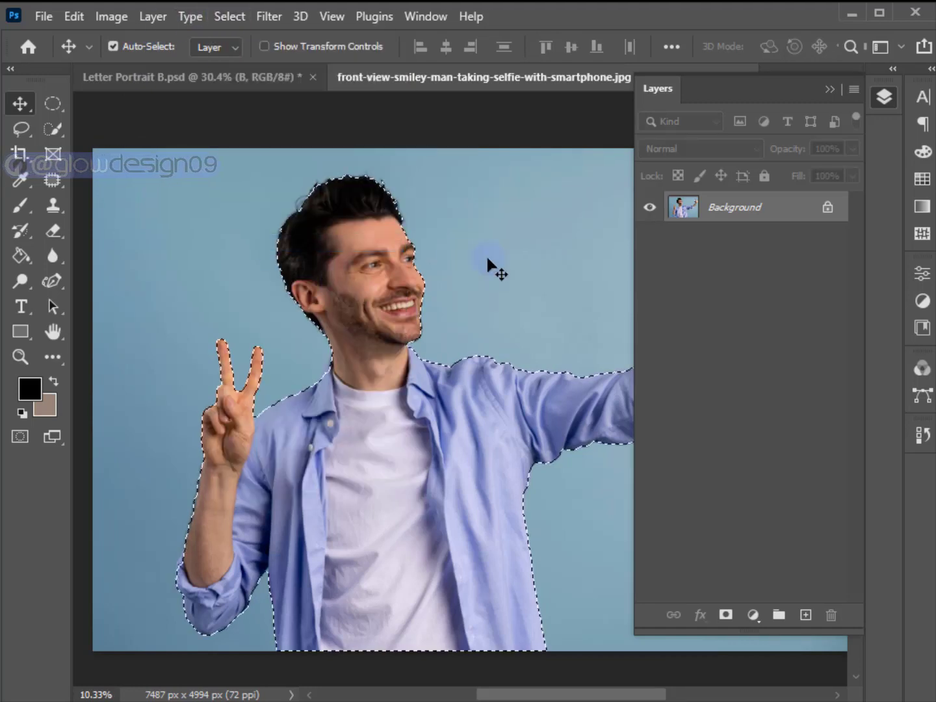
pyautogui.click(726, 614)
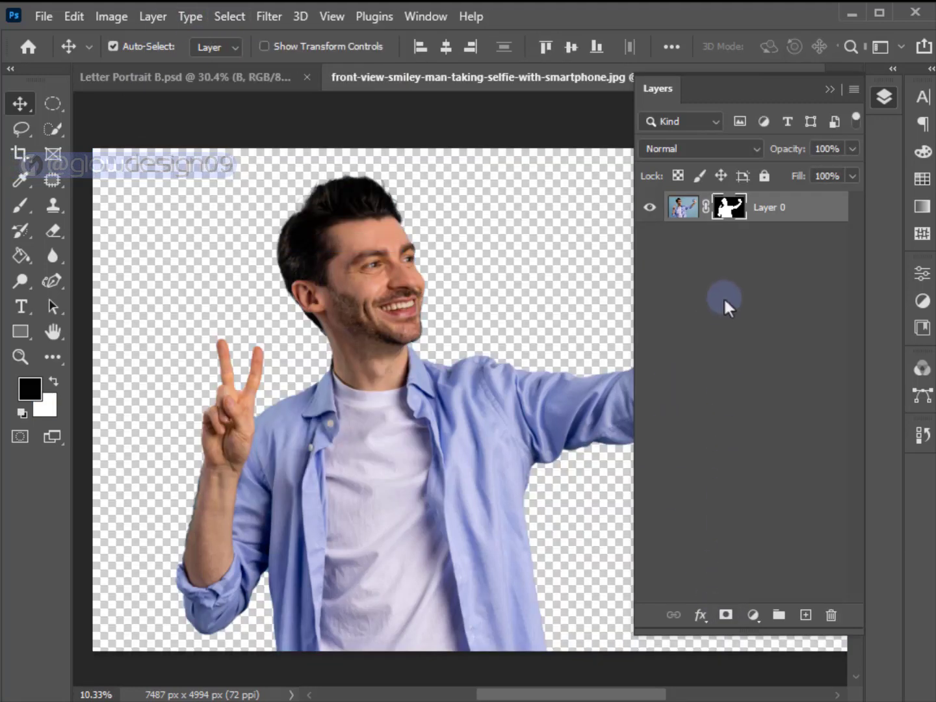
# - Convert the masked man layer to a smart object and copy it into Letter Portrait B.psd
pyautogui.rightClick(766, 217)
pyautogui.click(616, 277)
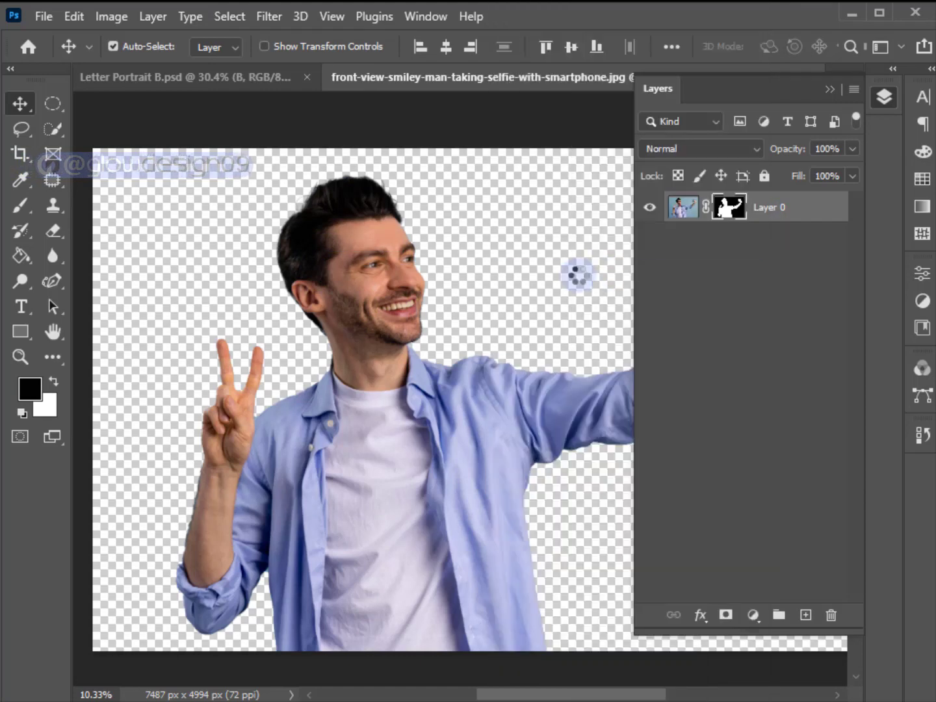
pyautogui.moveTo(445, 397); pyautogui.dragTo(379, 319)
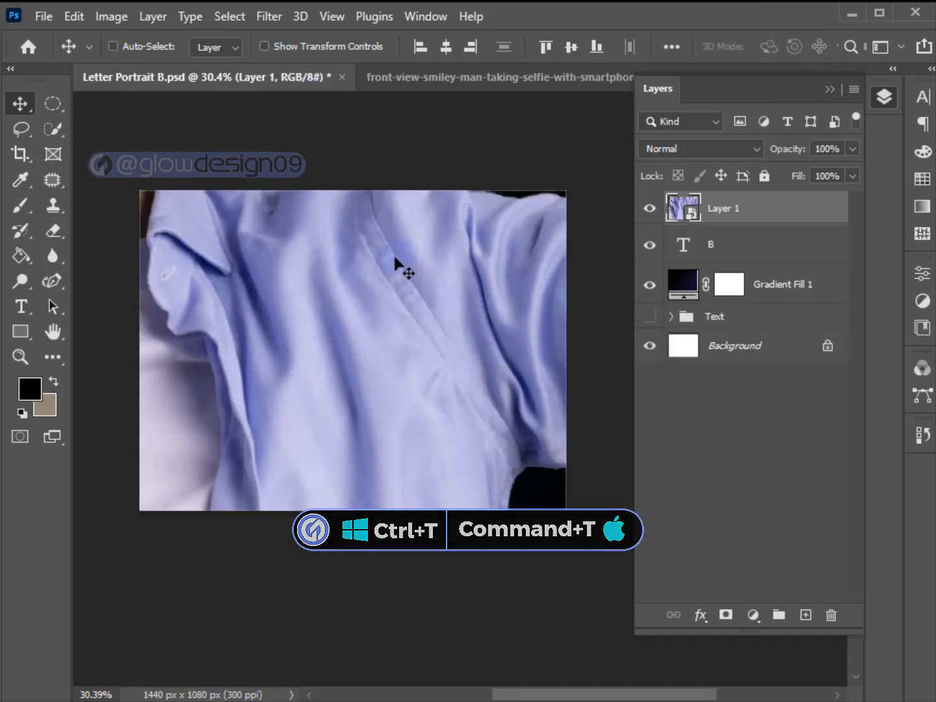
# - Scale the man layer down proportionally to about 4.14% with Free Transform
pyautogui.hotkey('ctrl', 't')
pyautogui.scroll(-2, 378, 268)
pyautogui.scroll(-3, 378, 268)
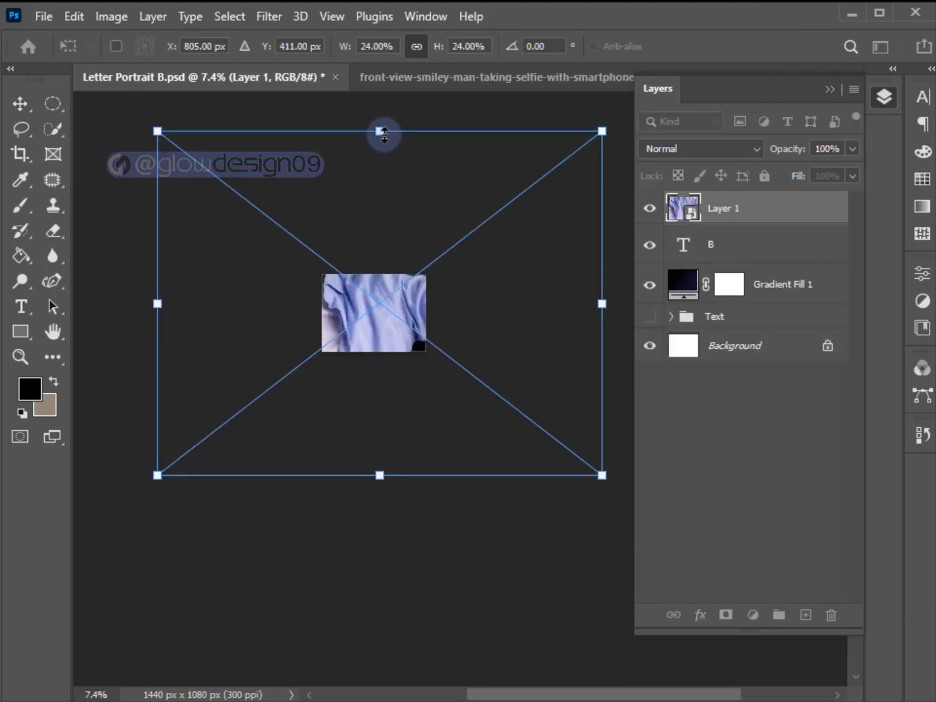
pyautogui.moveTo(381, 129); pyautogui.dragTo(374, 283)
pyautogui.scroll(4, 364, 305)
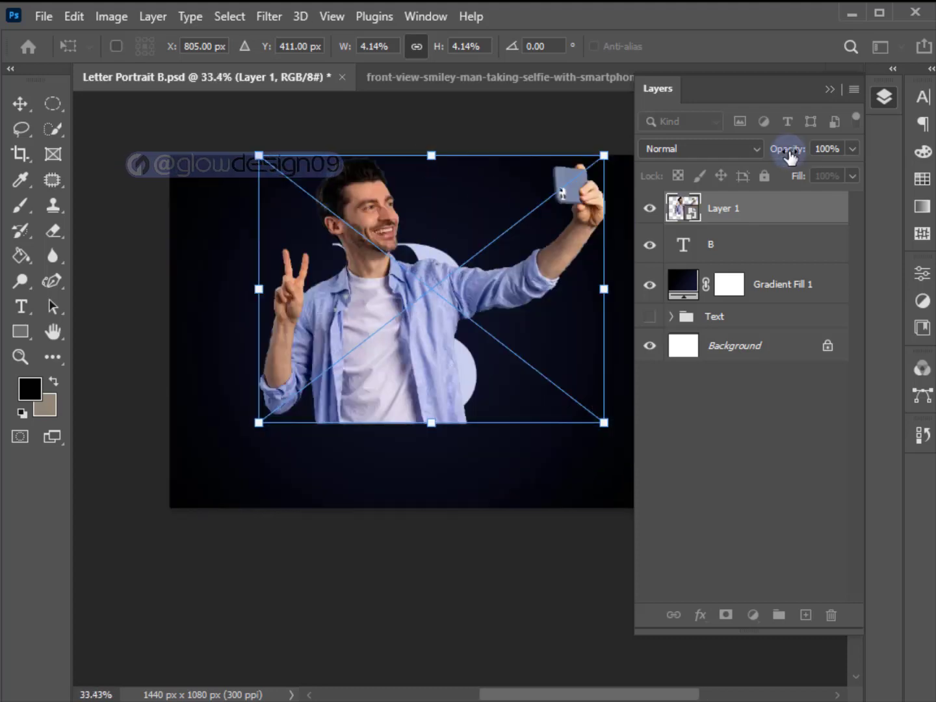
# - Lower the man layer's opacity to 68% and shrink it to about 3.22%, positioned over the letter B
pyautogui.moveTo(789, 155); pyautogui.dragTo(758, 155)
pyautogui.moveTo(432, 156); pyautogui.dragTo(423, 217)
pyautogui.scroll(6, 349, 373)
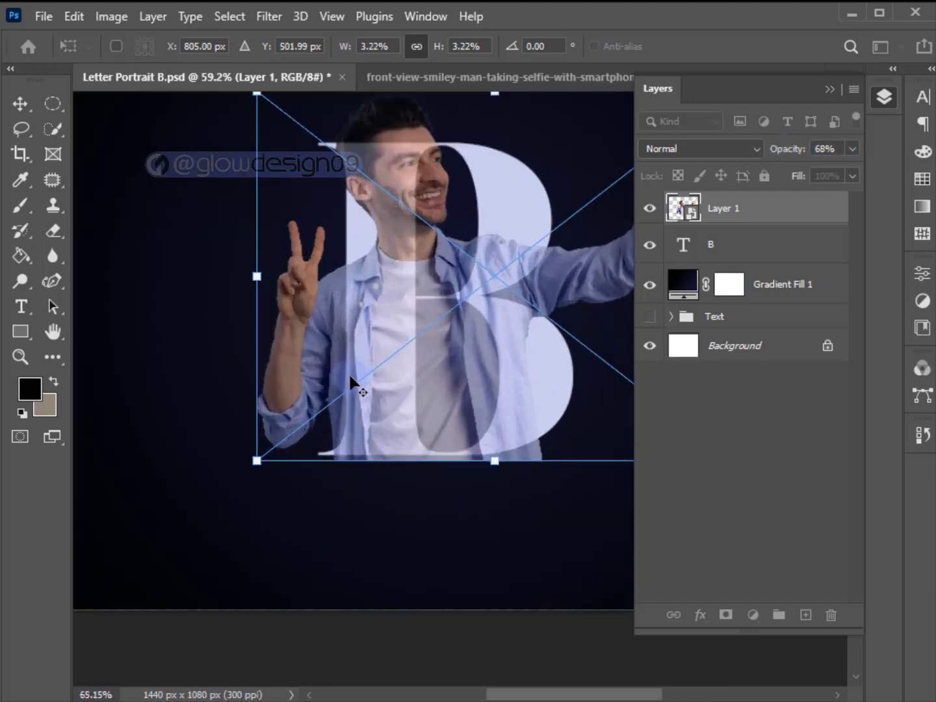
pyautogui.moveTo(403, 396); pyautogui.dragTo(412, 442)
pyautogui.scroll(-2, 412, 442)
pyautogui.moveTo(409, 368); pyautogui.dragTo(385, 381)
# - Reduce the man layer to about 2.46% and align its lower edge with the base of the letter B
pyautogui.click(829, 90)
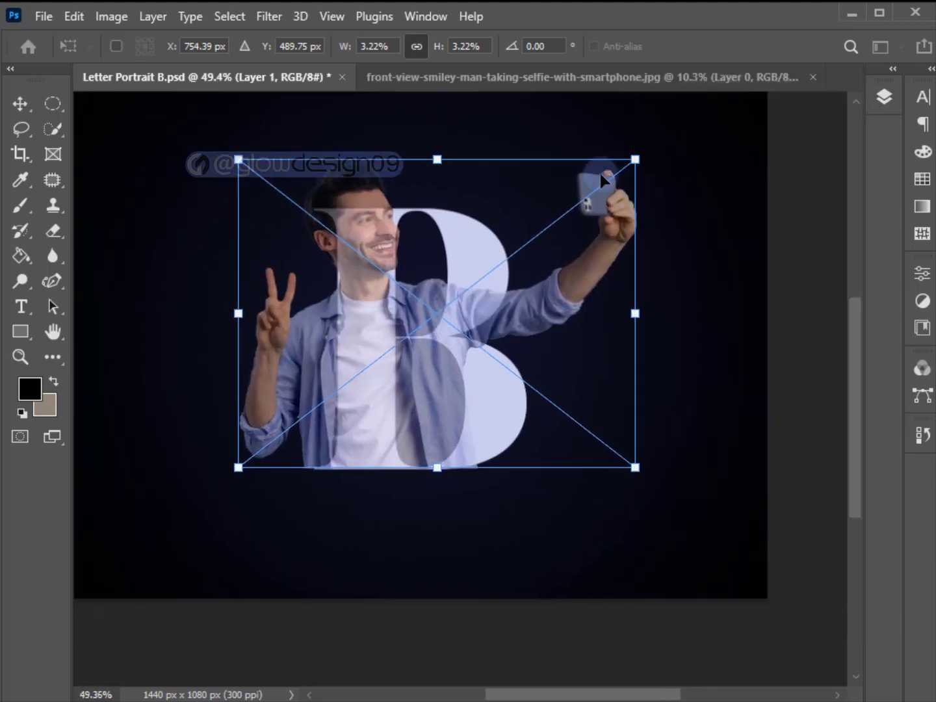
pyautogui.moveTo(636, 158); pyautogui.dragTo(550, 226)
pyautogui.moveTo(378, 345); pyautogui.dragTo(407, 346)
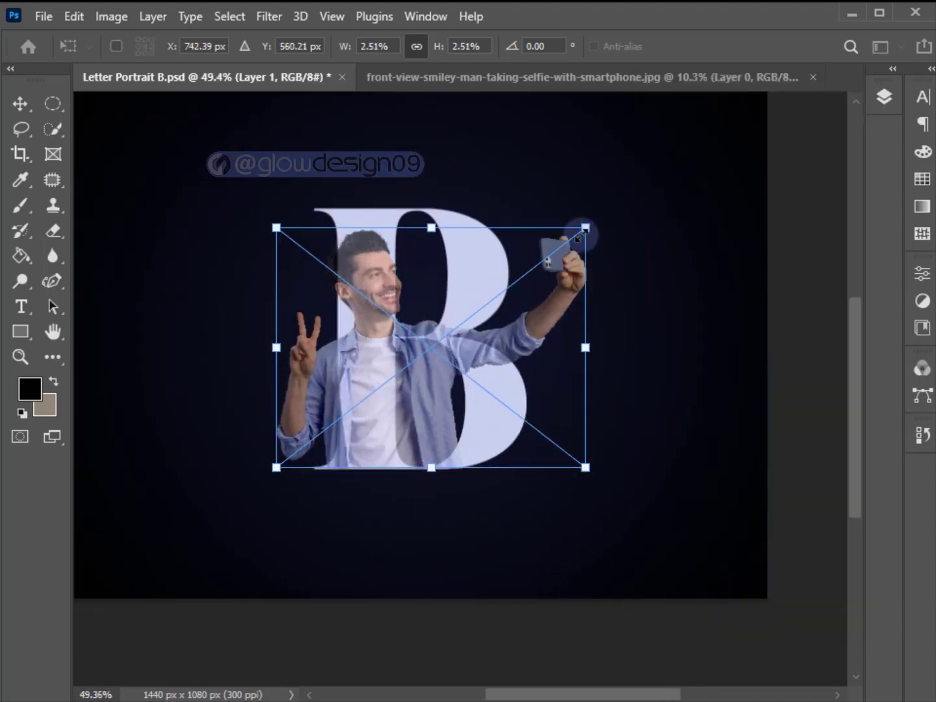
pyautogui.moveTo(584, 227); pyautogui.dragTo(579, 231)
pyautogui.moveTo(406, 330); pyautogui.dragTo(417, 374)
# - Restore the man layer's opacity to 100% and finish the transform
pyautogui.click(884, 96)
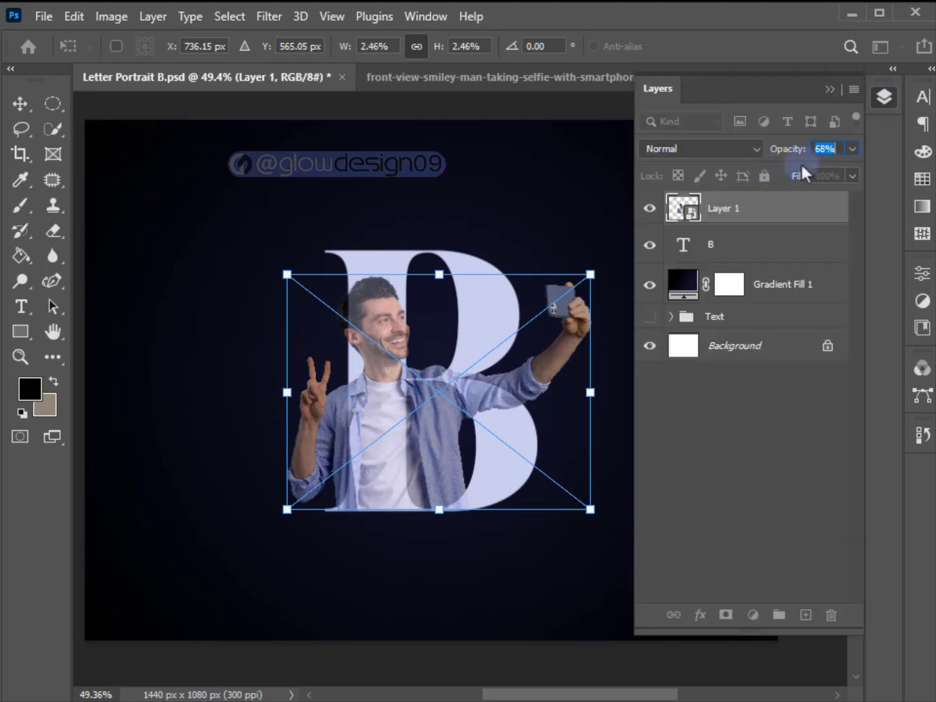
pyautogui.moveTo(798, 150); pyautogui.dragTo(827, 149)
pyautogui.click(20, 103)
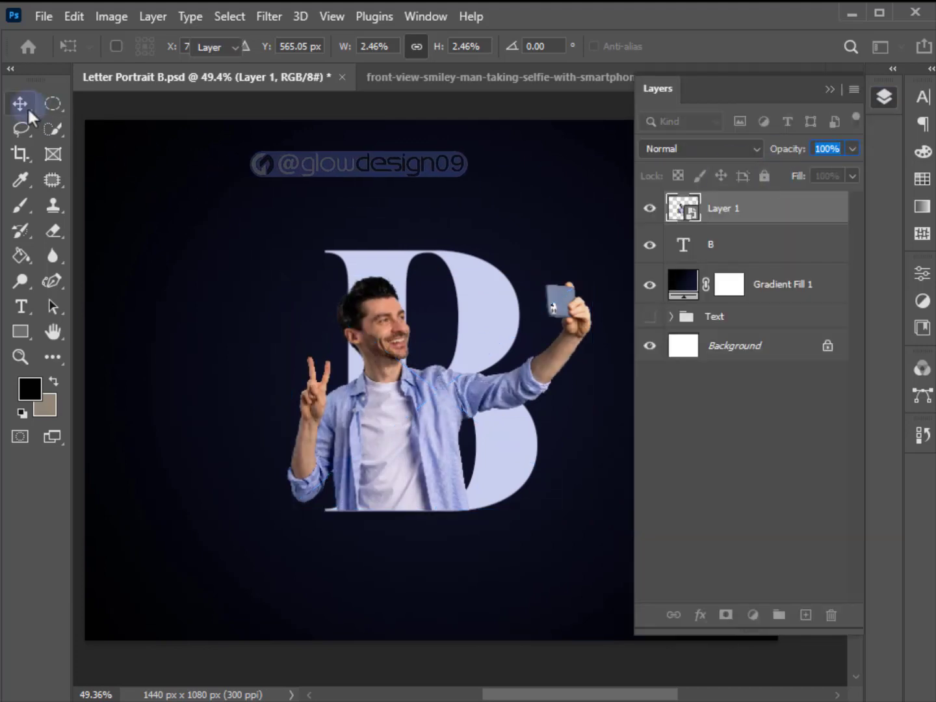
# - Duplicate the man's smart object layer and rasterize the copy
pyautogui.moveTo(720, 229); pyautogui.dragTo(810, 612)
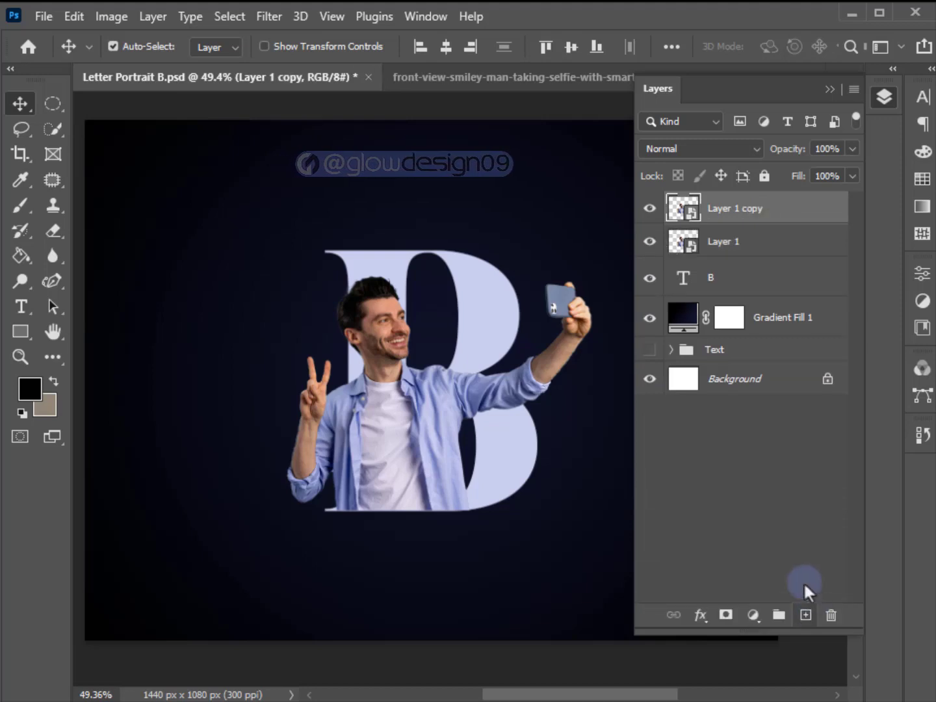
pyautogui.rightClick(732, 215)
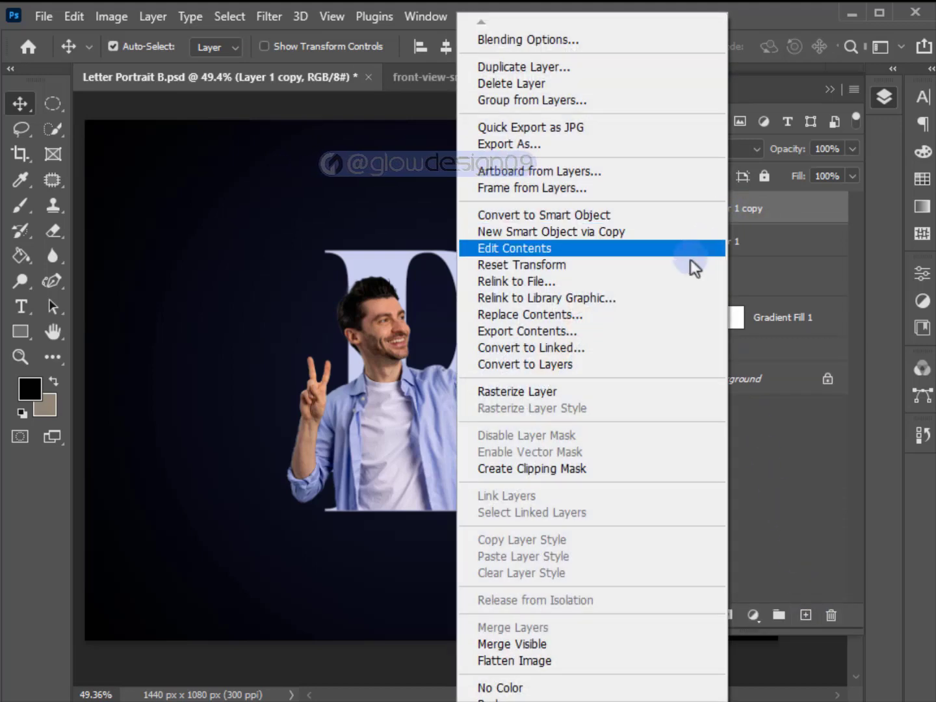
pyautogui.click(541, 388)
# - Clip the original man layer to the letter B with a clipping mask
pyautogui.click(747, 245)
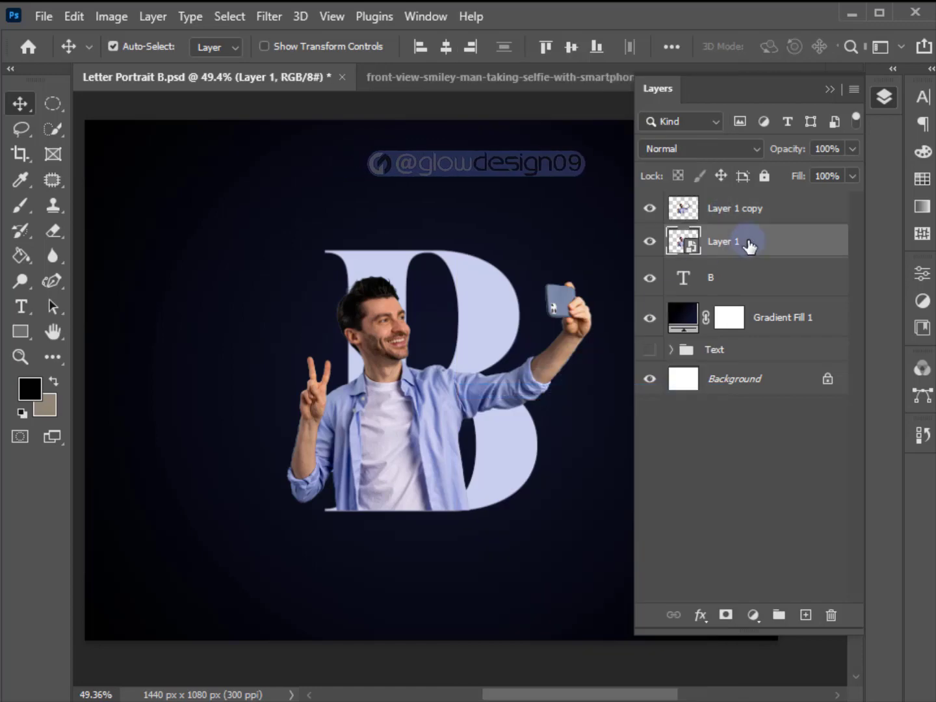
pyautogui.rightClick(749, 246)
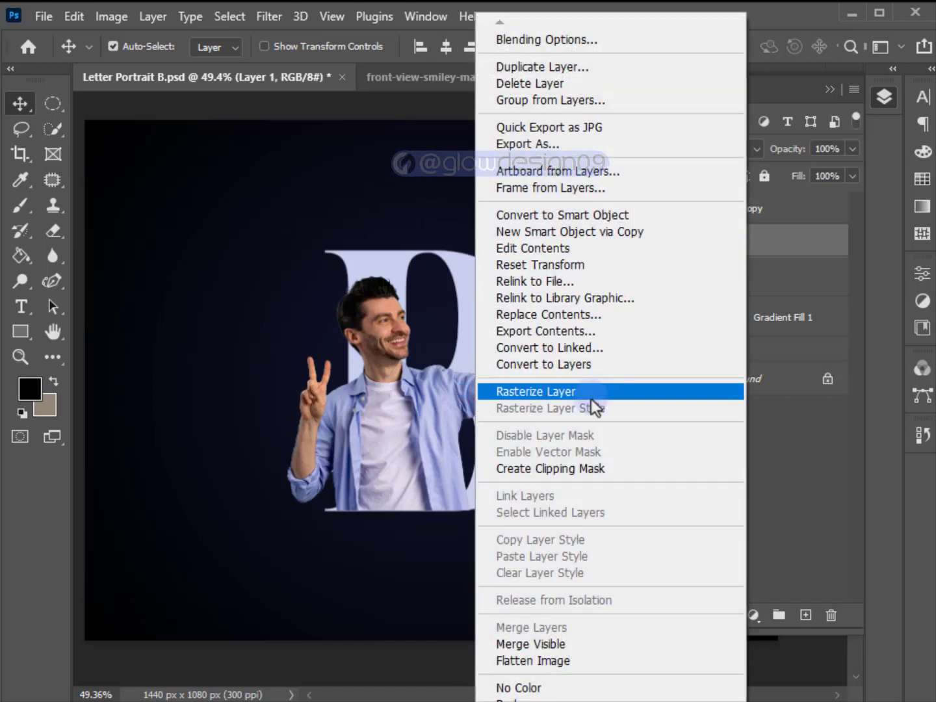
pyautogui.click(559, 469)
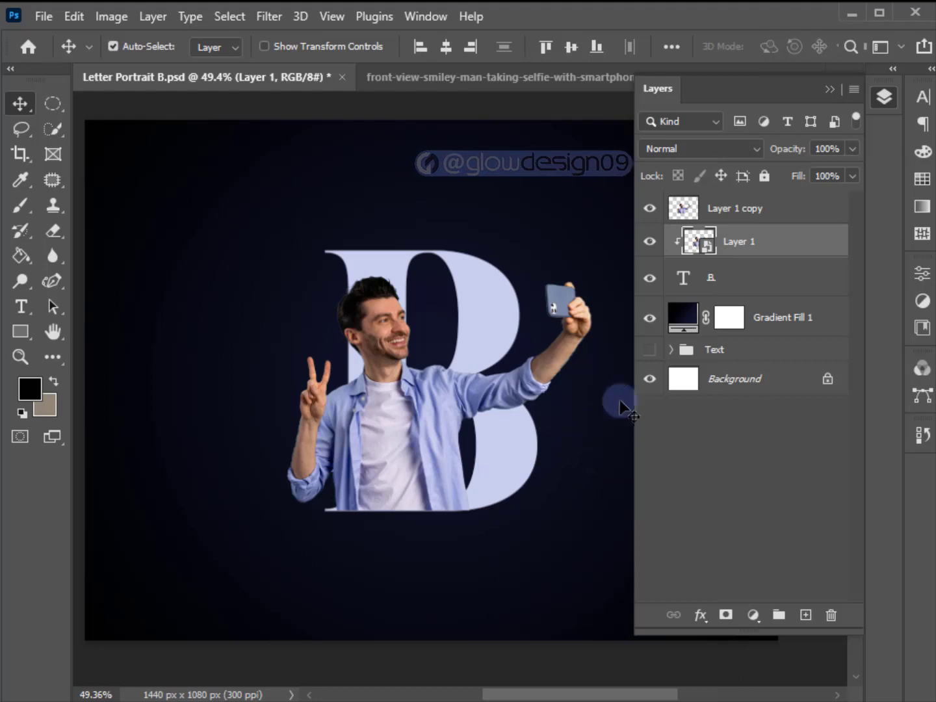
# - Load the letter B's pixels as a selection and invert it to cover everything outside the letter
pyautogui.click(733, 214)
pyautogui.rightClick(685, 284)
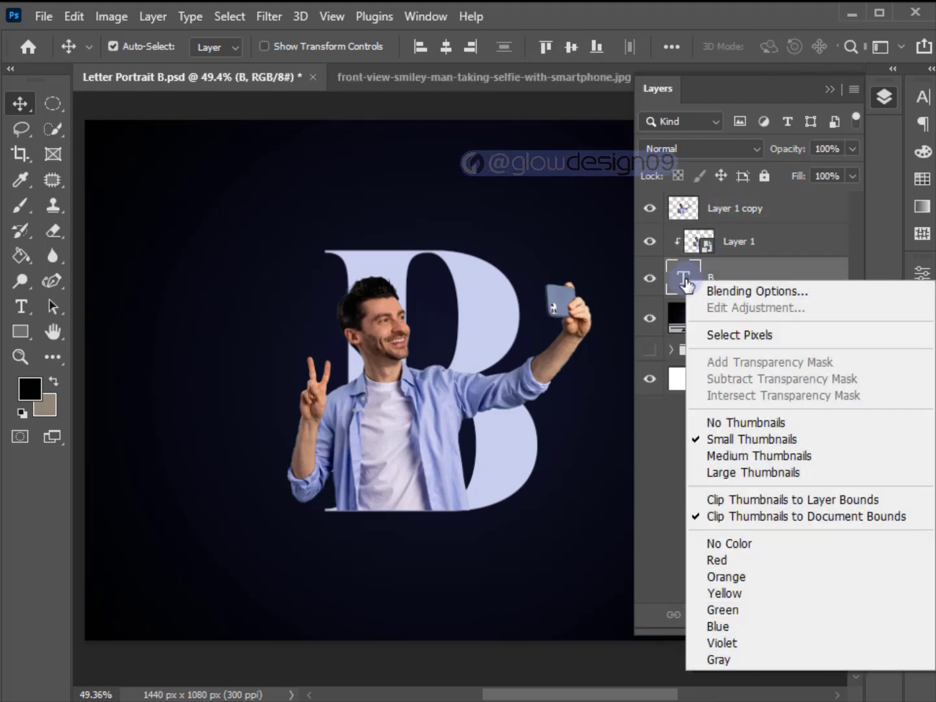
pyautogui.click(719, 335)
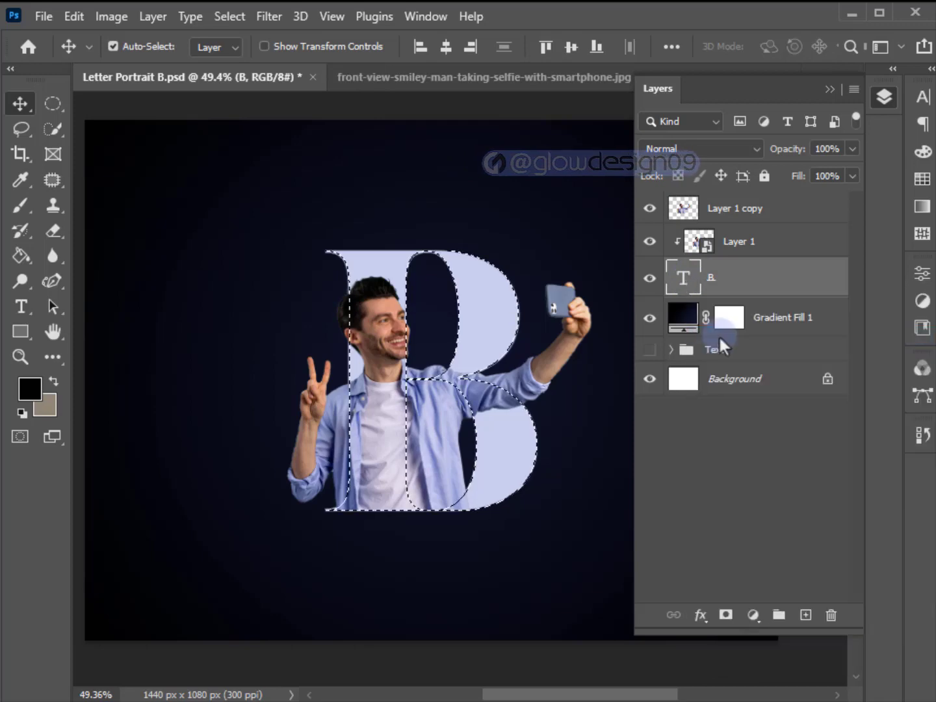
pyautogui.click(231, 19)
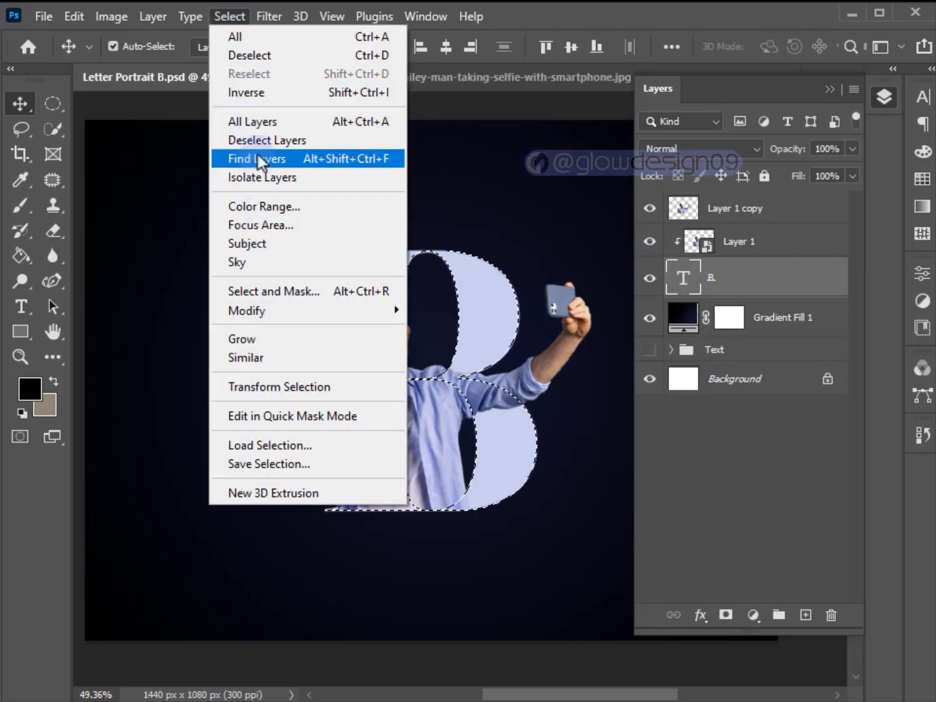
pyautogui.click(258, 94)
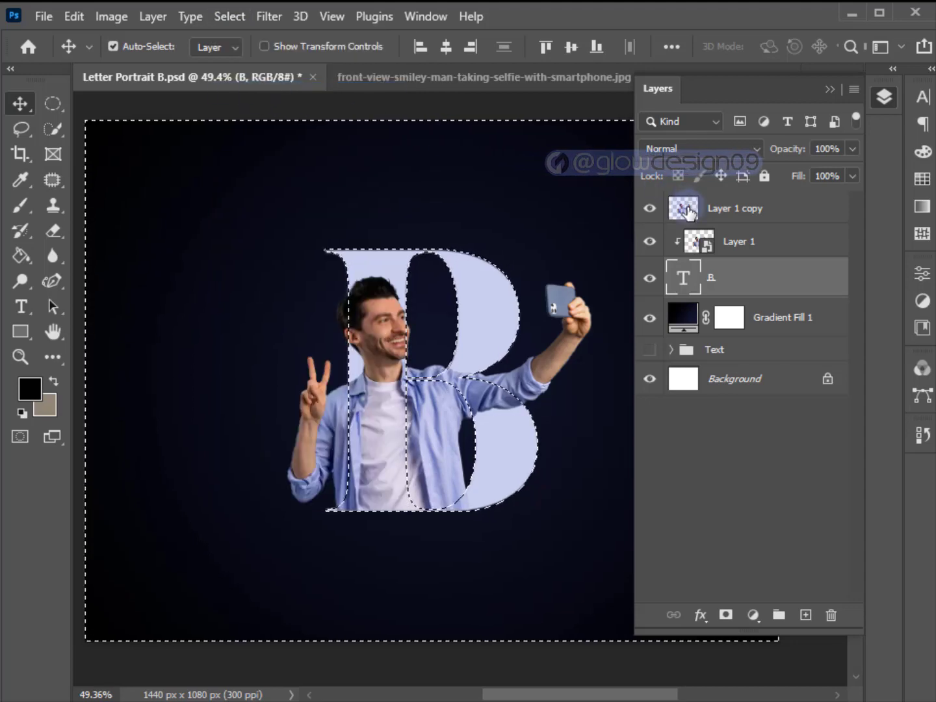
# - On the rasterized man copy, erase the raised hand, arm and back of the head outside the letter's stem with a 70 px Eraser
pyautogui.click(686, 208)
pyautogui.click(54, 232)
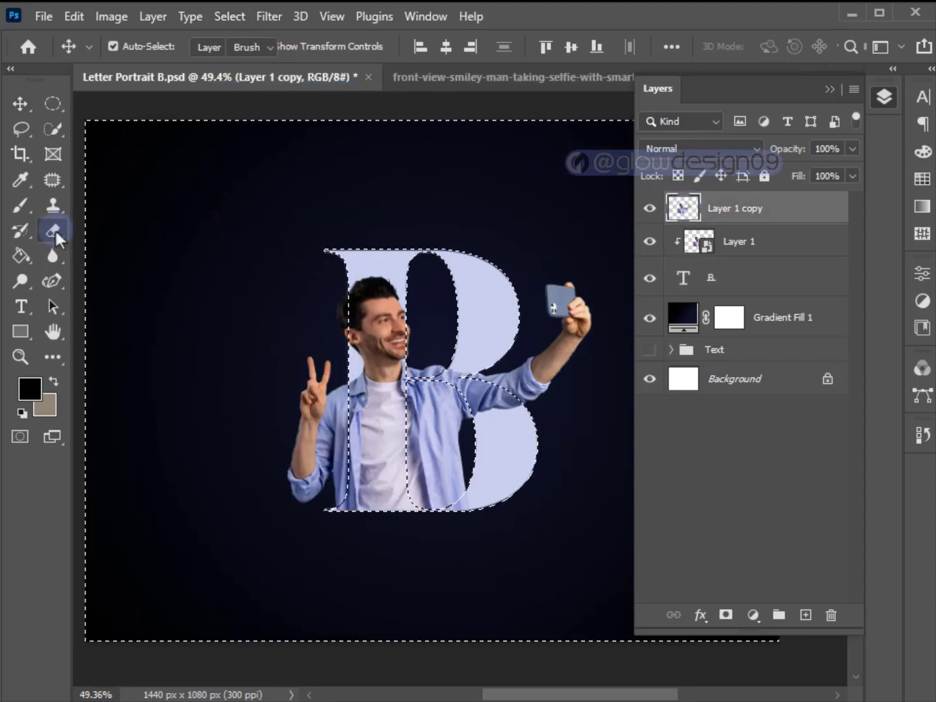
pyautogui.scroll(5, 338, 405)
pyautogui.moveTo(341, 402); pyautogui.dragTo(321, 335)
pyautogui.moveTo(299, 292)
pyautogui.mouseDown()
pyautogui.moveTo(321, 368)
pyautogui.moveTo(316, 573)
pyautogui.moveTo(279, 332)
pyautogui.moveTo(279, 254)
pyautogui.moveTo(263, 285)
pyautogui.moveTo(250, 484)
pyautogui.moveTo(266, 554)
pyautogui.mouseUp()
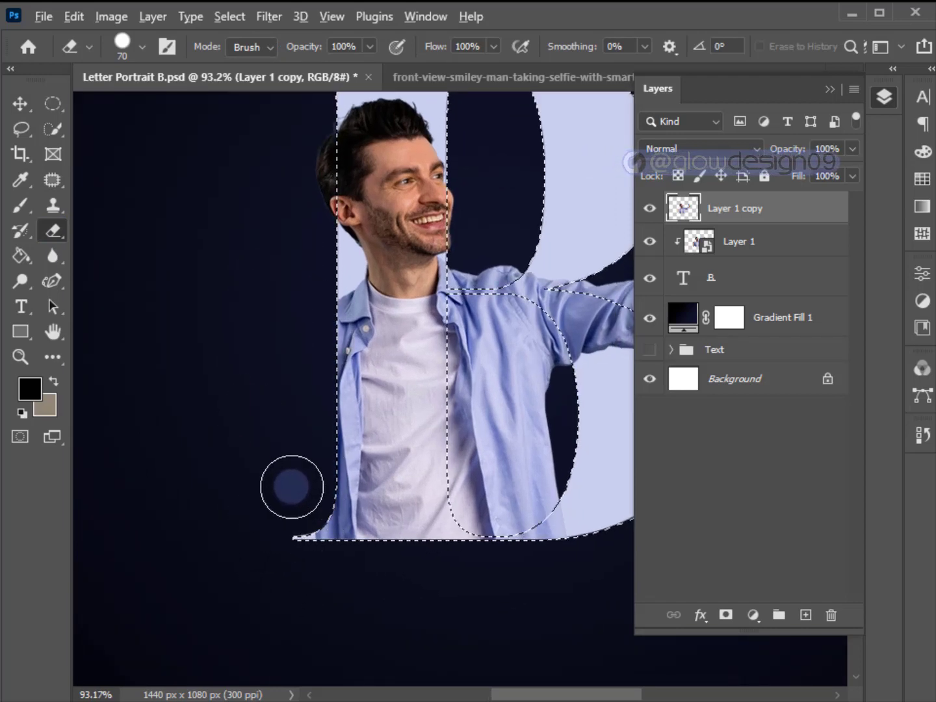
pyautogui.scroll(-3, 293, 487)
pyautogui.scroll(3, 430, 539)
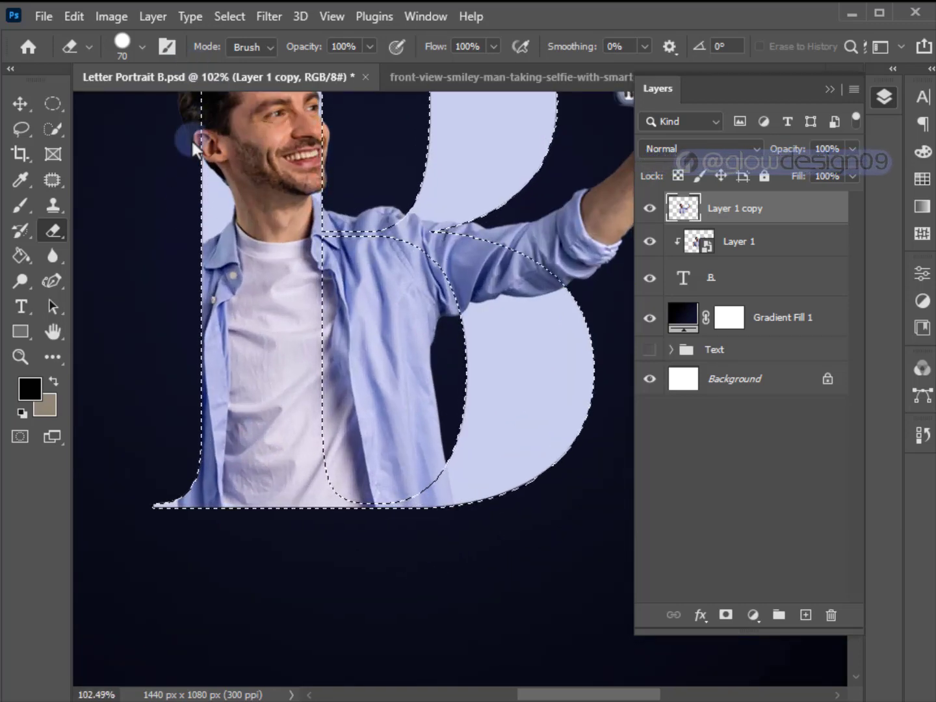
pyautogui.moveTo(171, 189); pyautogui.dragTo(184, 251)
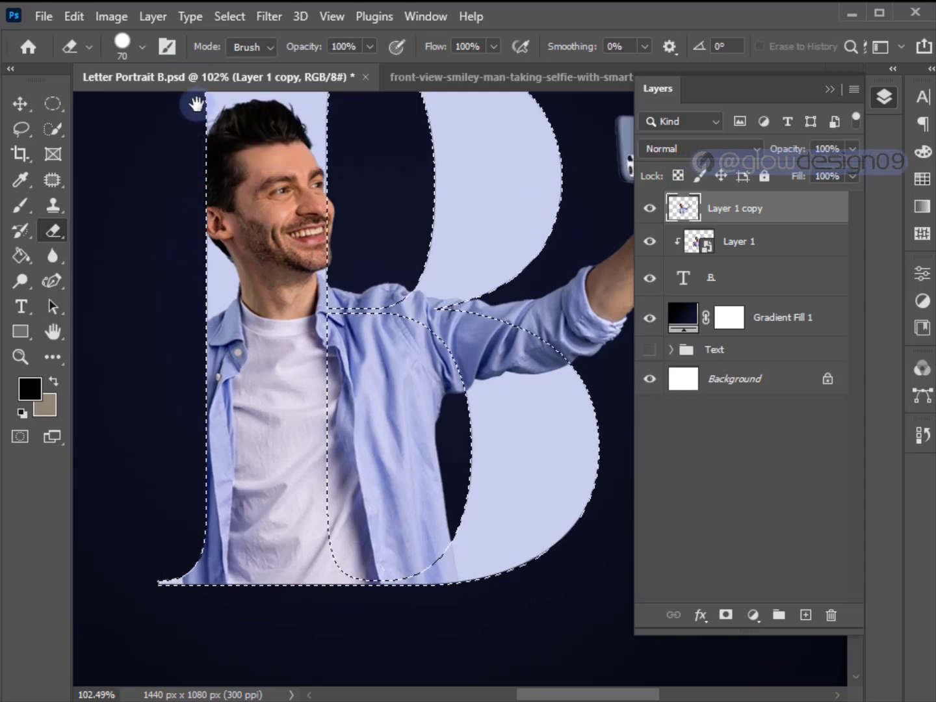
# - Invert the selection back to the letter and erase the man copy along the inside of the stem's outer edge with a 35 px Eraser
pyautogui.click(225, 15)
pyautogui.click(236, 92)
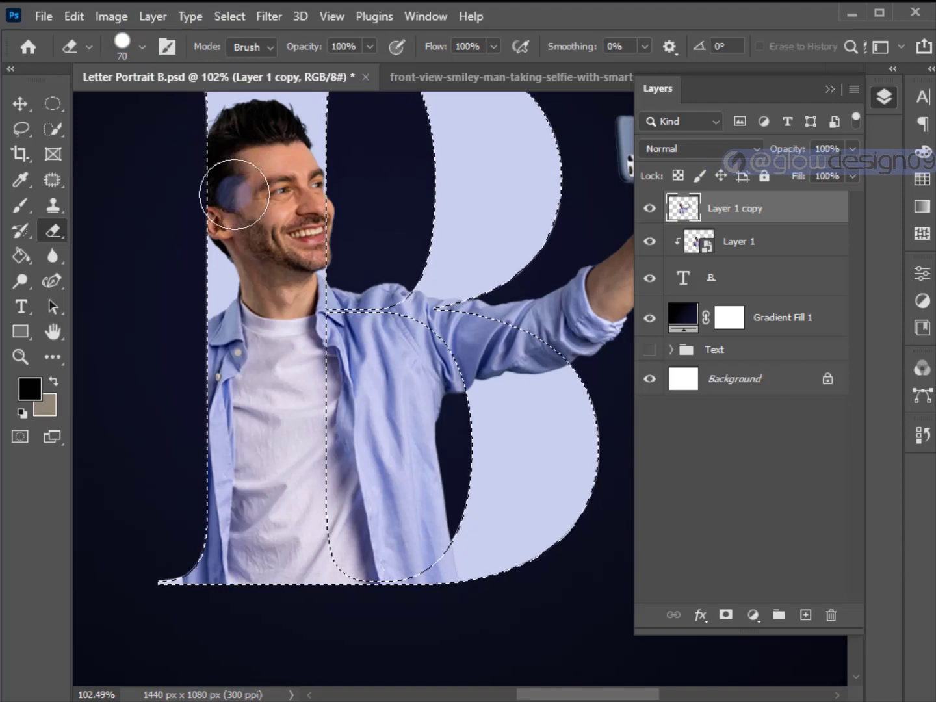
pyautogui.scroll(-1, 232, 199)
pyautogui.moveTo(234, 200); pyautogui.dragTo(267, 299)
pyautogui.press('[')
pyautogui.press('[')
pyautogui.press('[')
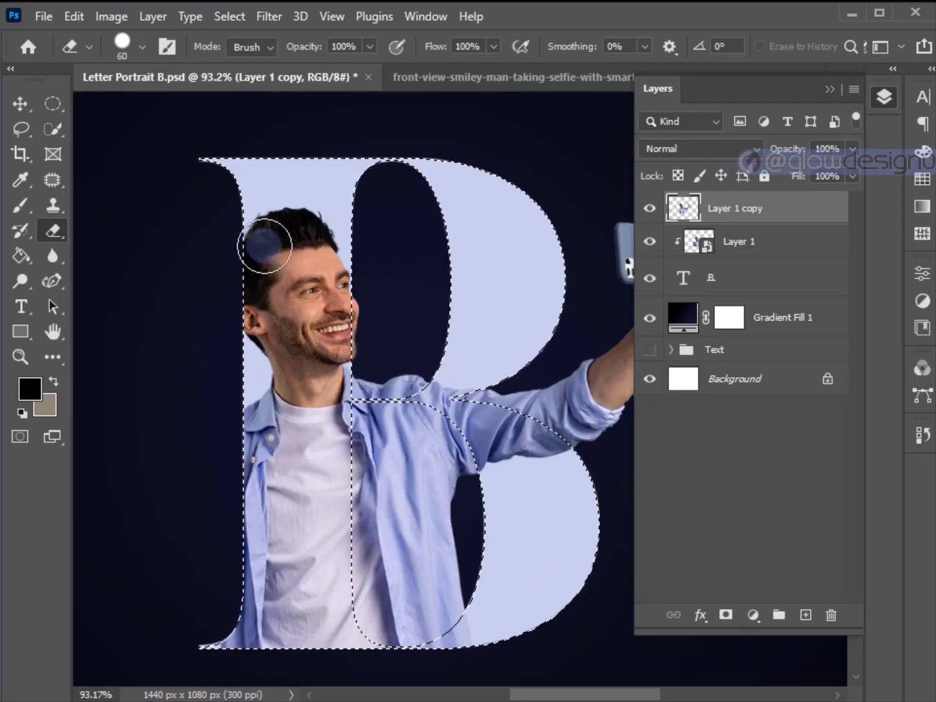
pyautogui.press('[')
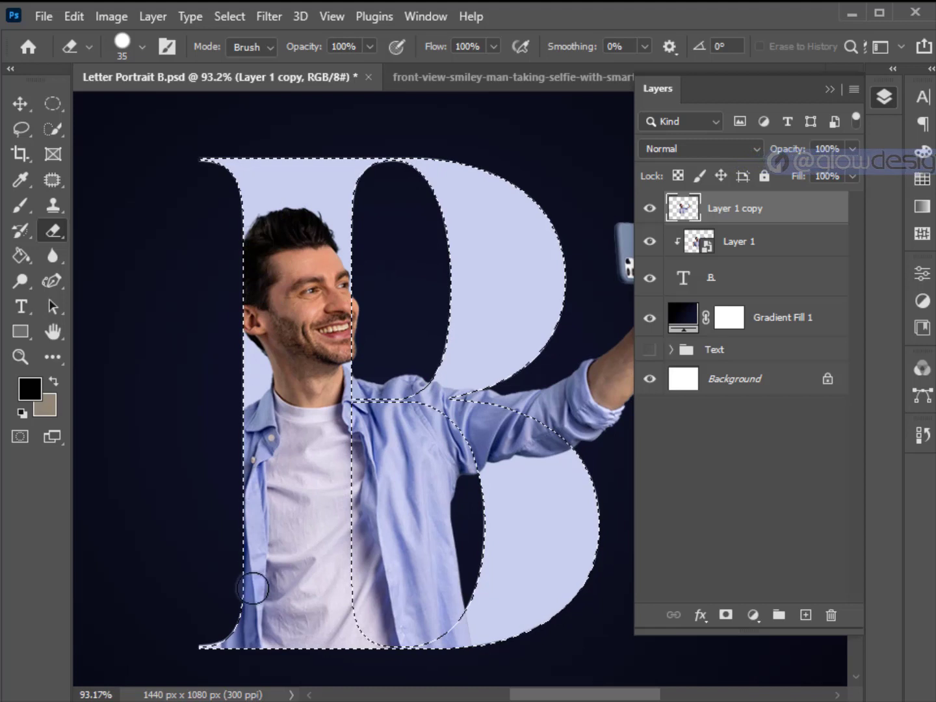
pyautogui.moveTo(224, 647)
pyautogui.mouseDown()
pyautogui.moveTo(246, 644)
pyautogui.moveTo(259, 619)
pyautogui.mouseUp()
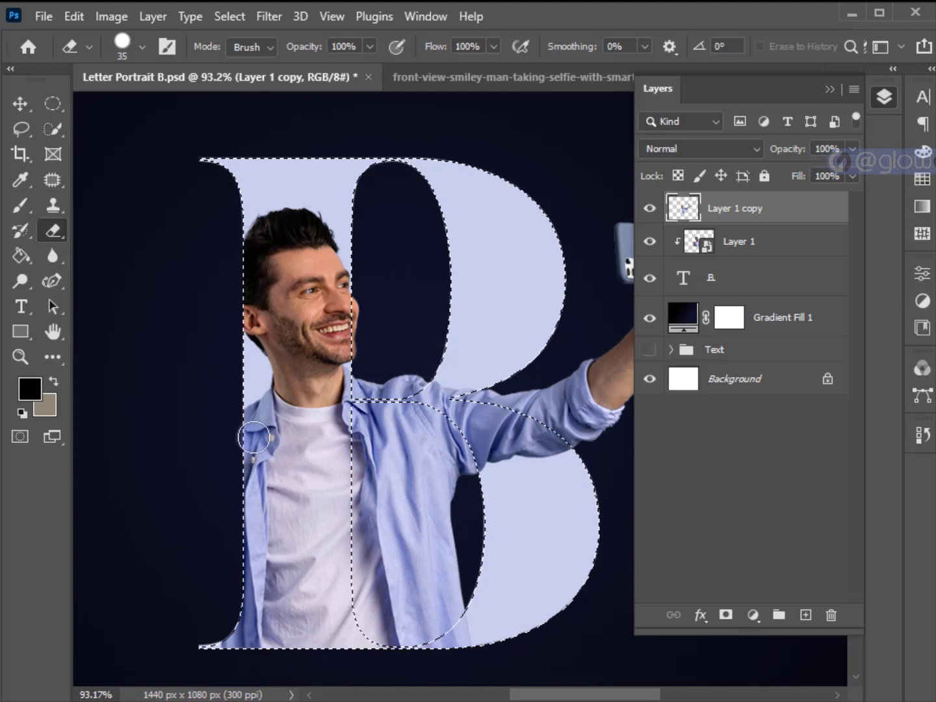
# - Switch to the Move tool and clear the selection around the letter B
pyautogui.click(20, 104)
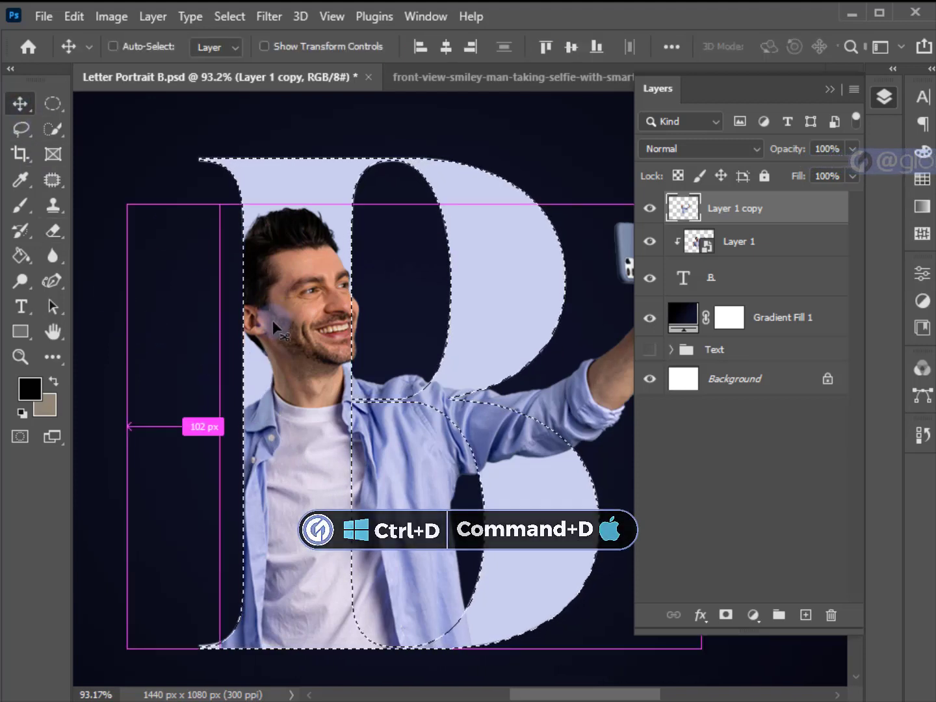
pyautogui.hotkey('ctrl', 'd')
pyautogui.scroll(-1, 354, 345)
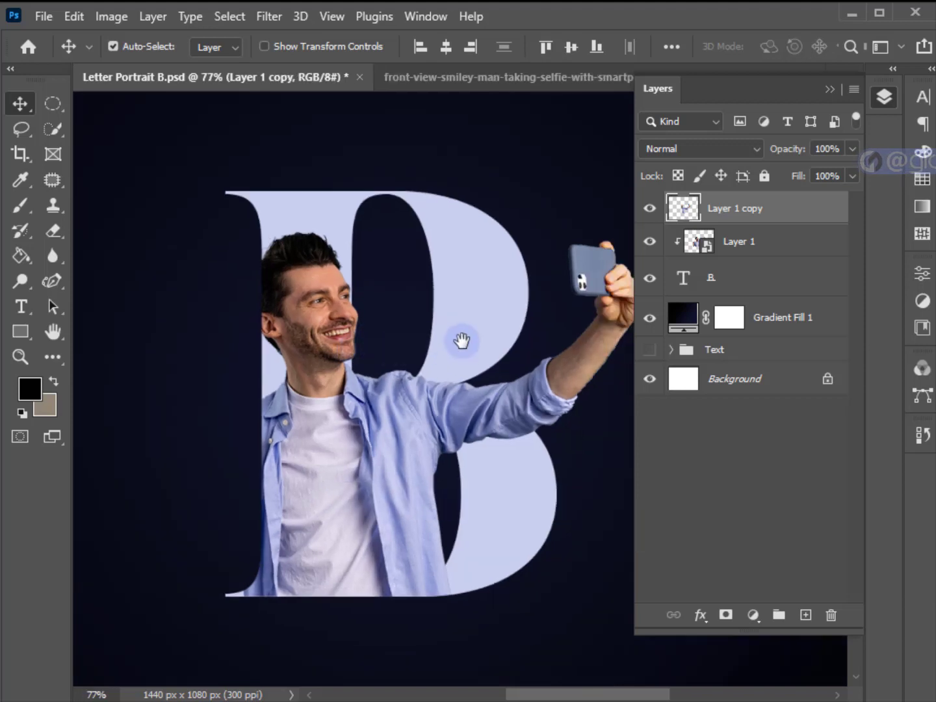
# - Add a white Stroke effect to the letter B layer, 2 px in size, positioned outside, at 100% opacity
pyautogui.moveTo(461, 338); pyautogui.dragTo(414, 354)
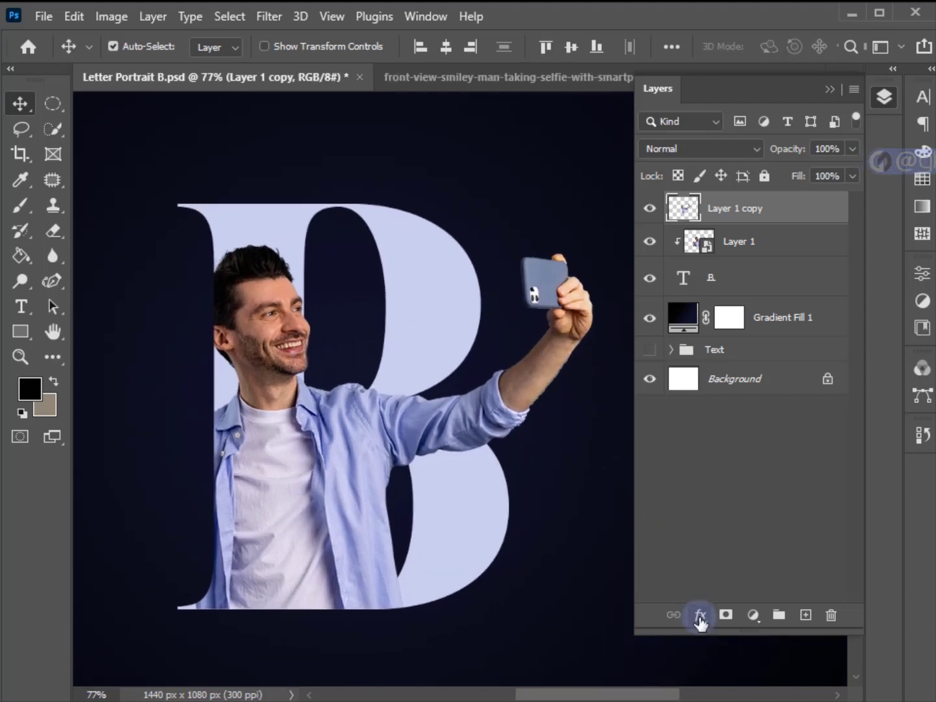
pyautogui.click(719, 285)
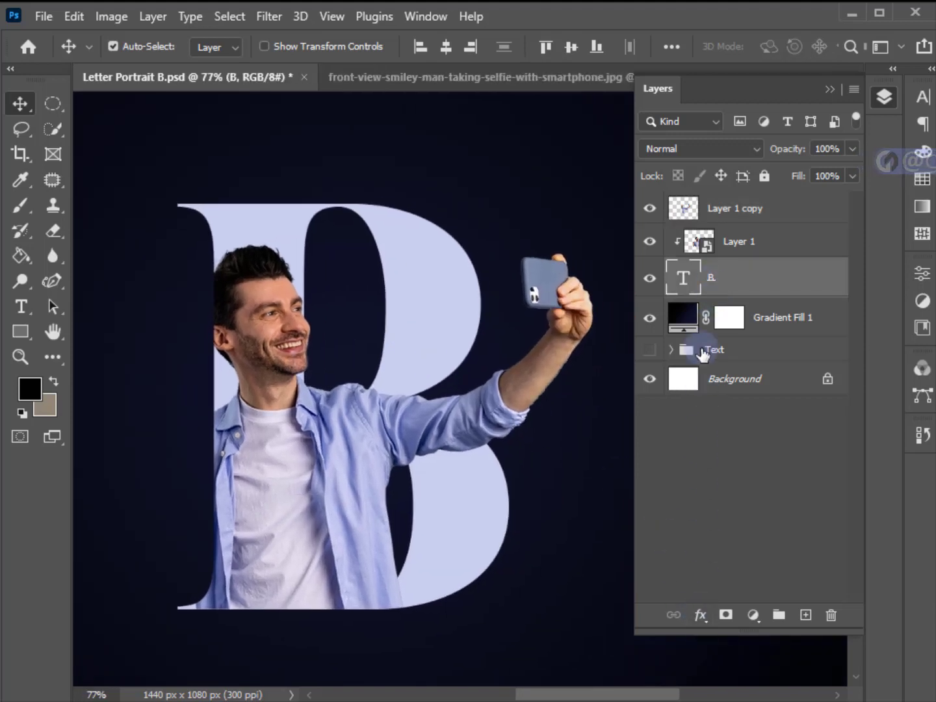
pyautogui.click(706, 628)
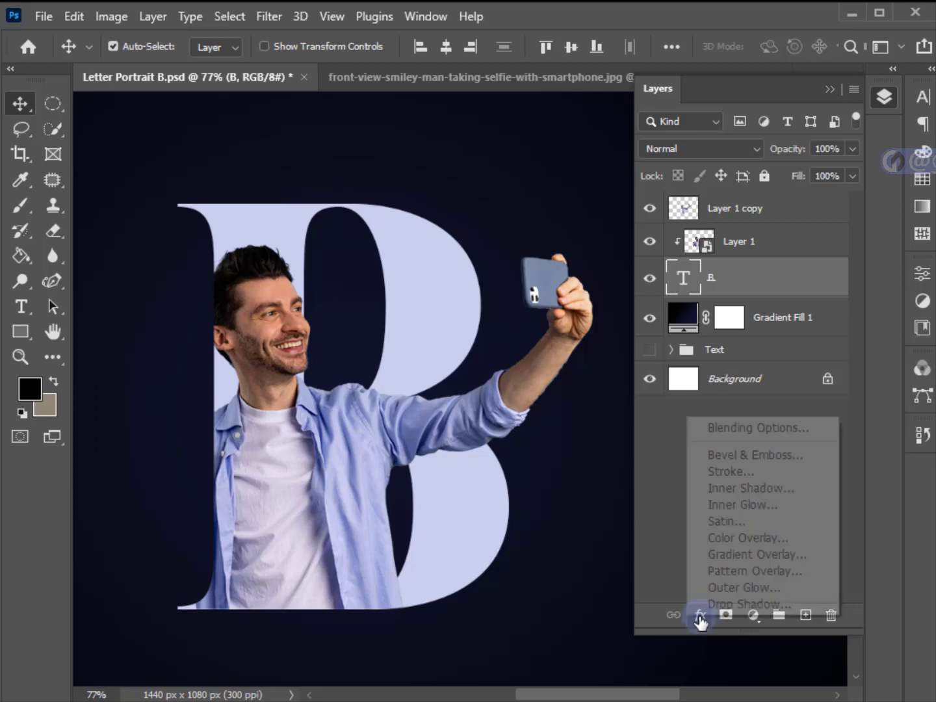
pyautogui.click(726, 478)
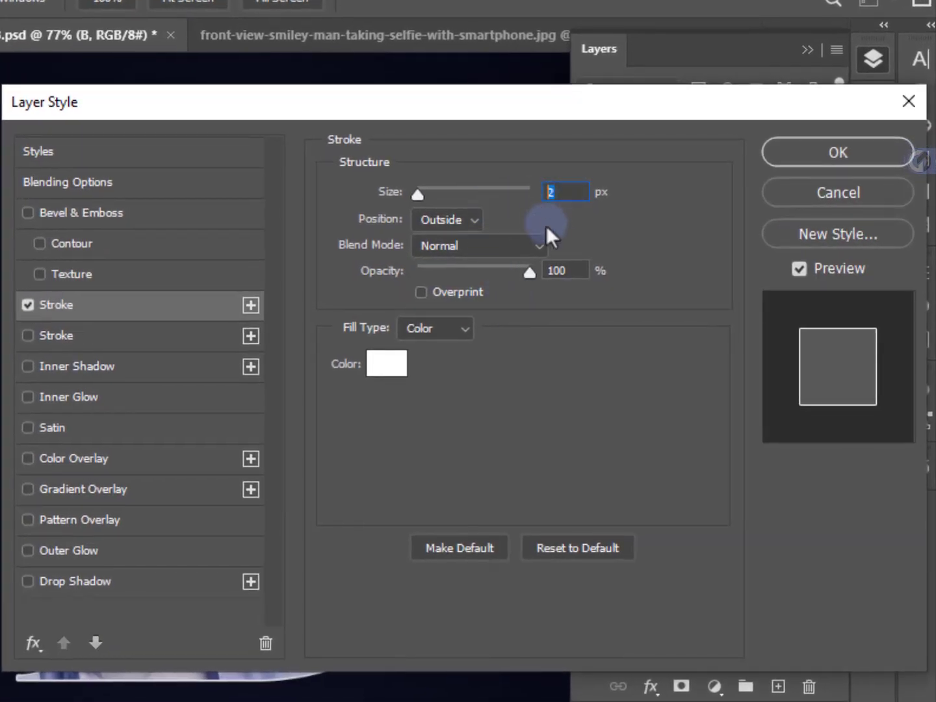
pyautogui.moveTo(572, 270); pyautogui.dragTo(540, 276)
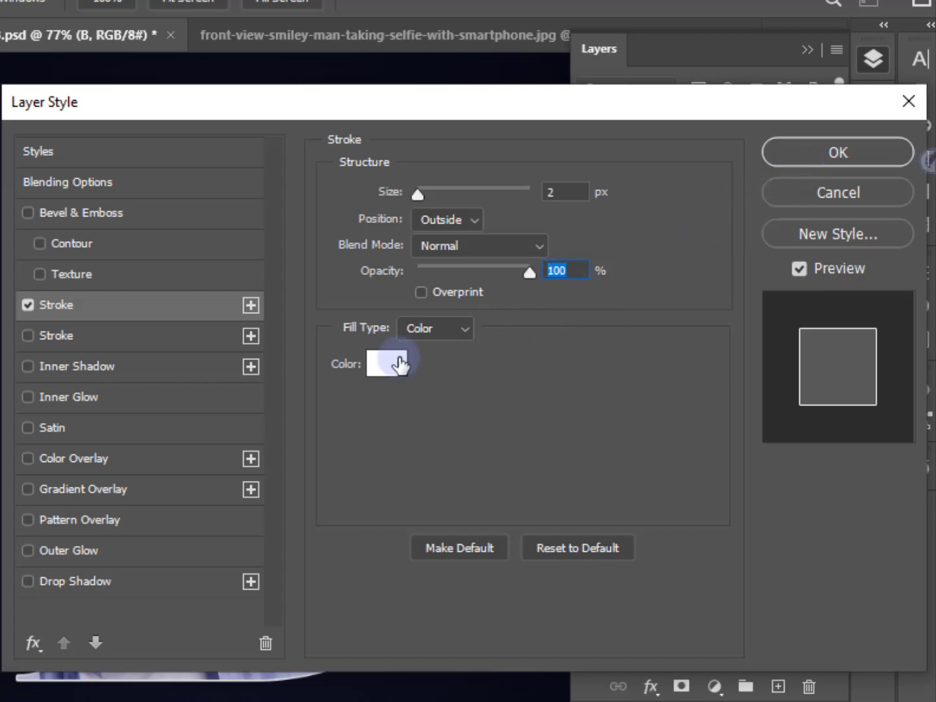
# - Add a black Multiply Inner Shadow to the letter B: opacity 65%, angle 145°, distance 21 px, choke 8%, size 46 px, and apply the layer style
pyautogui.click(93, 366)
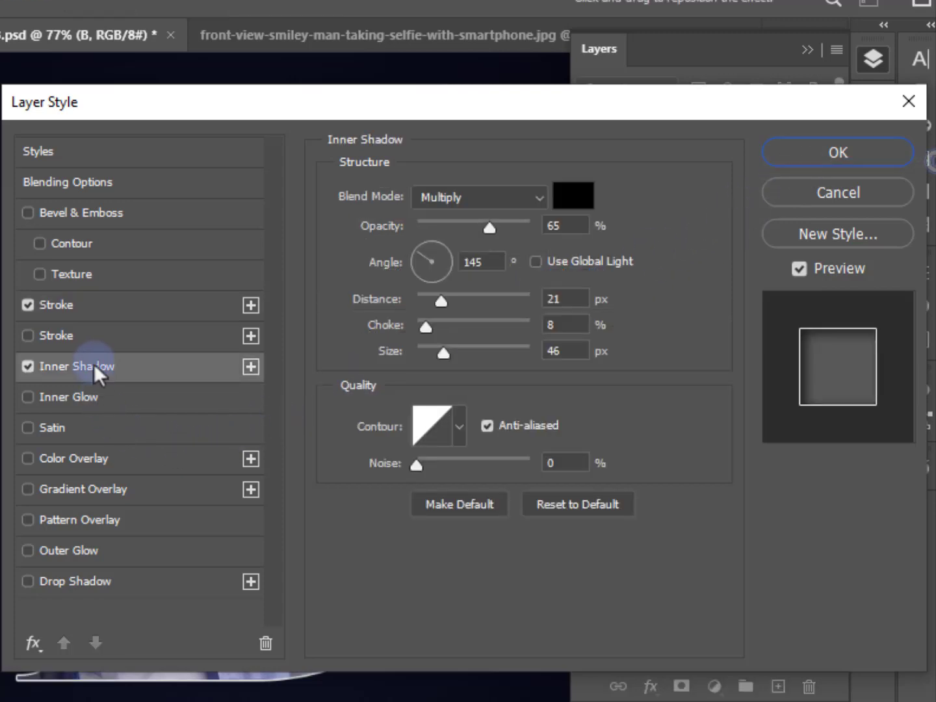
pyautogui.click(527, 204)
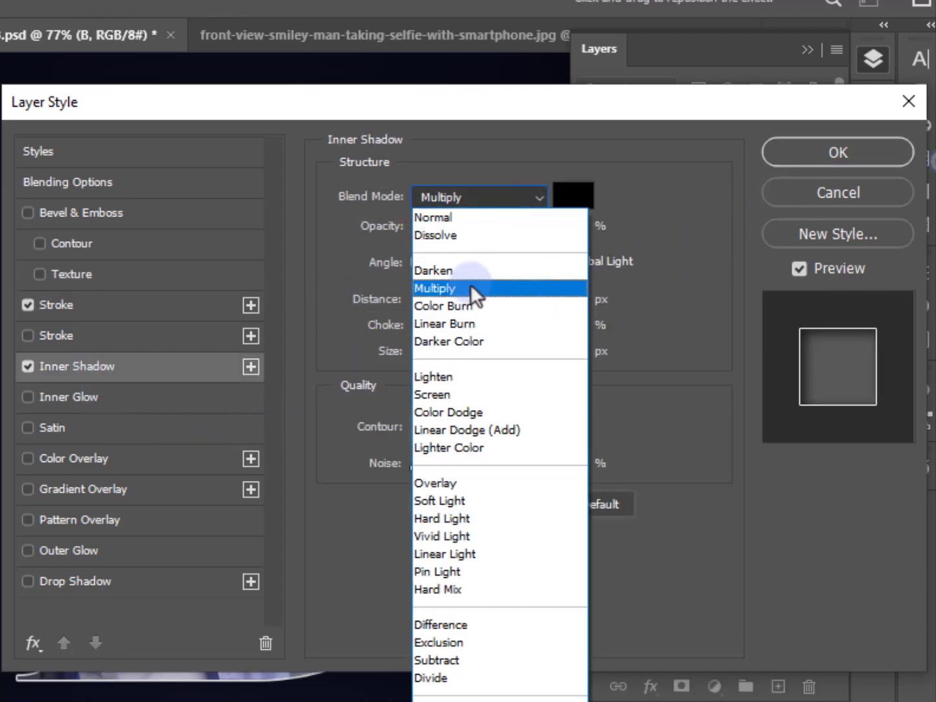
pyautogui.click(471, 284)
pyautogui.moveTo(553, 236); pyautogui.dragTo(545, 226)
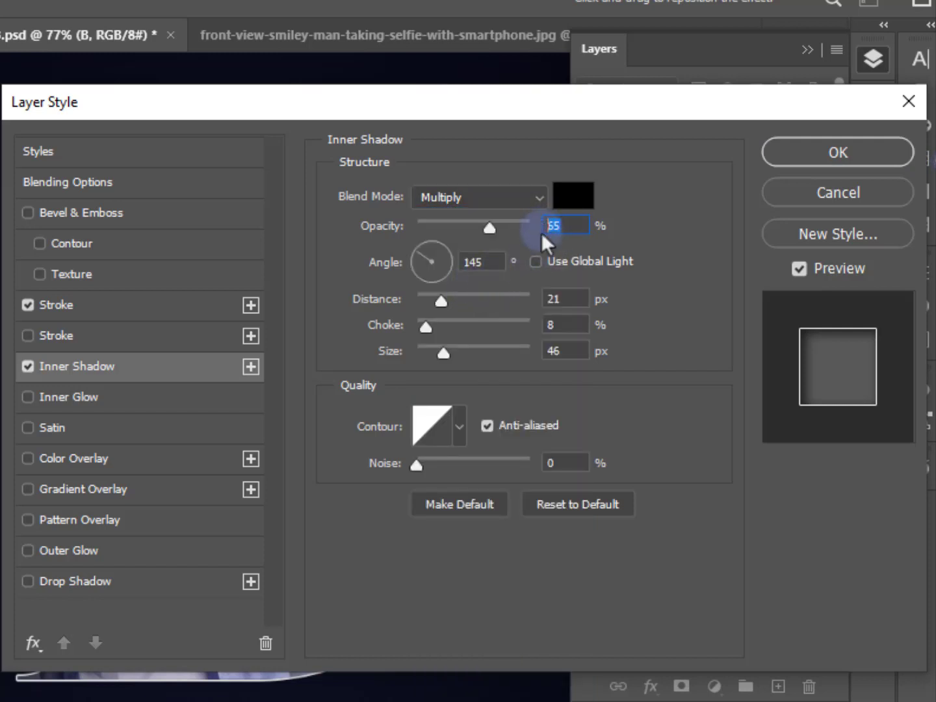
pyautogui.doubleClick(564, 325)
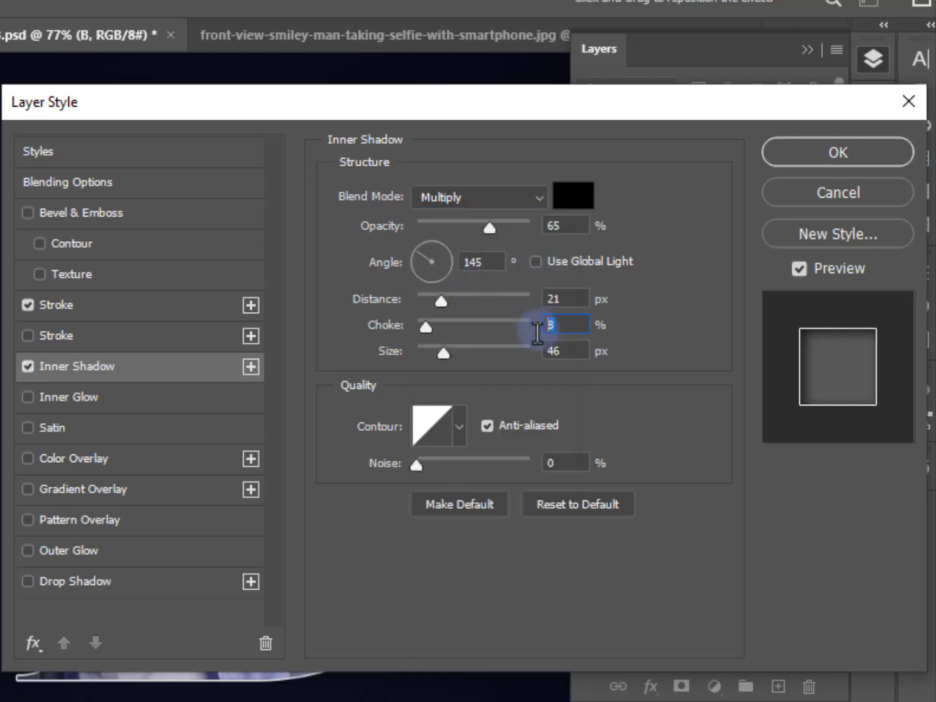
pyautogui.doubleClick(549, 351)
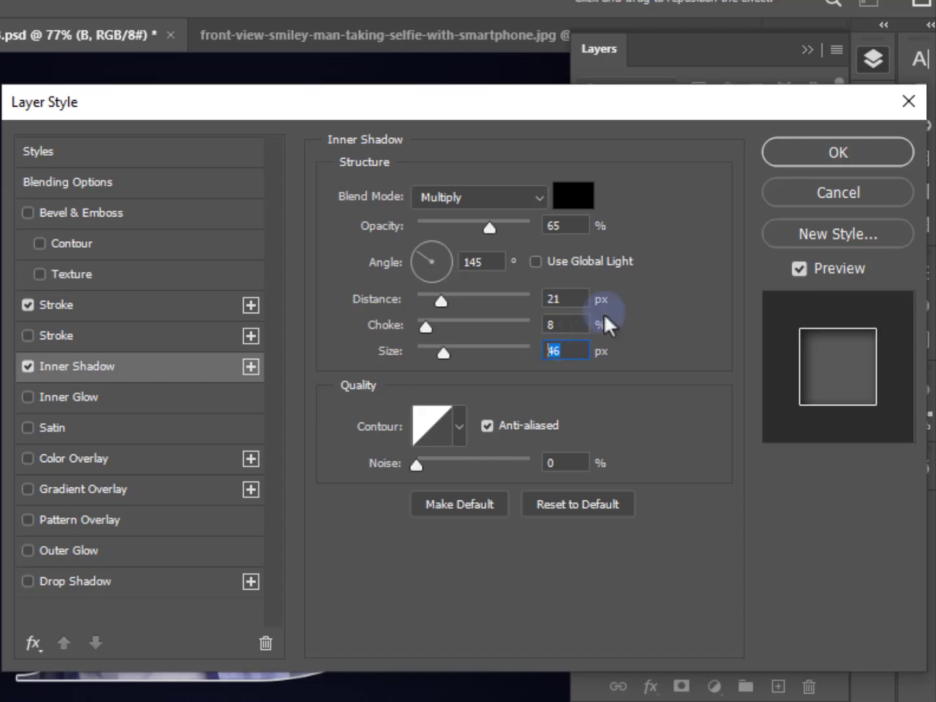
pyautogui.click(812, 162)
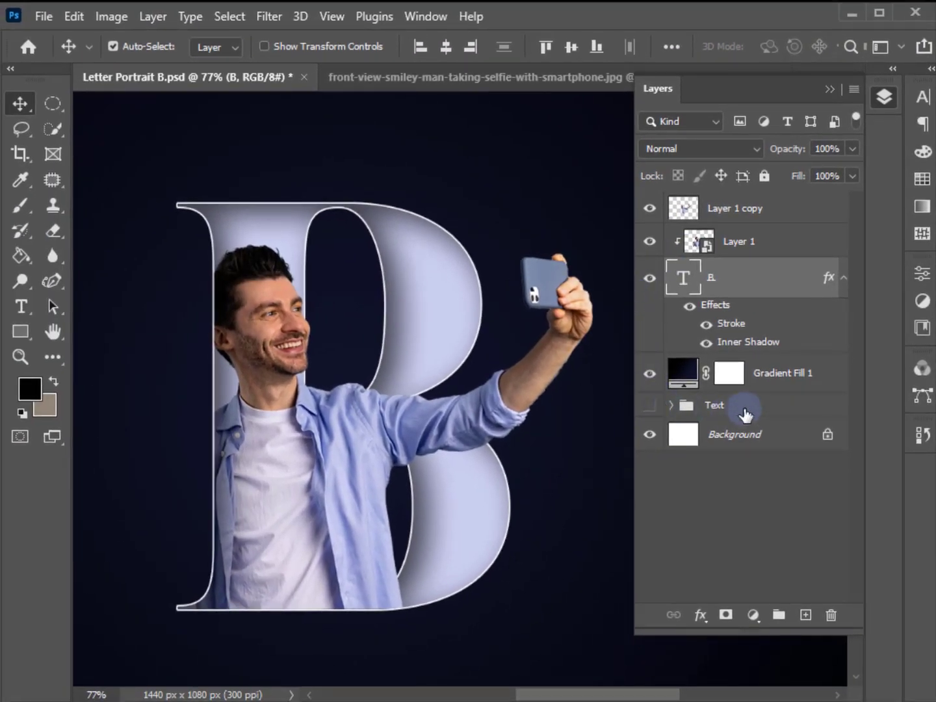
# - Move the Text group to the top of the layer stack, make it visible, and collapse the layer list to show the whole design
pyautogui.moveTo(744, 414); pyautogui.dragTo(750, 203)
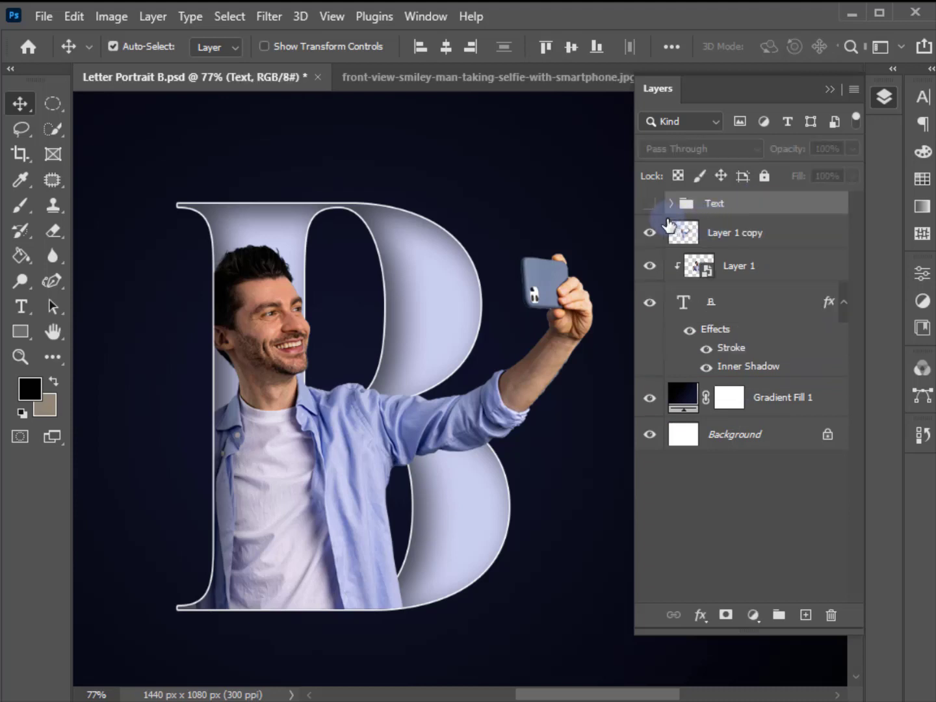
pyautogui.click(650, 205)
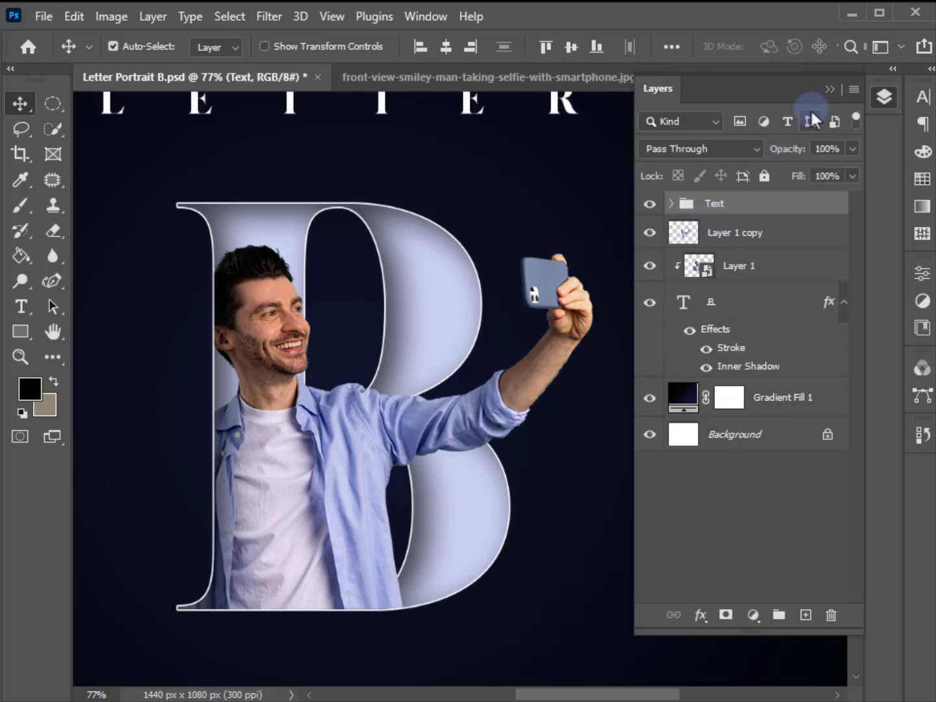
pyautogui.click(826, 90)
pyautogui.scroll(-5, 675, 261)
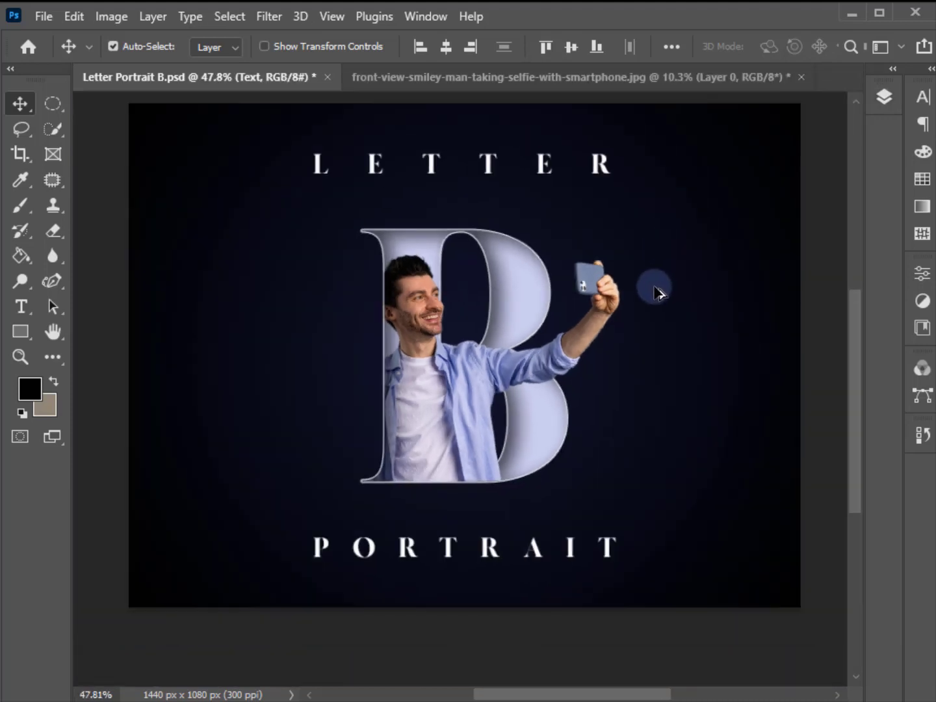
pyautogui.moveTo(652, 295); pyautogui.dragTo(632, 320)
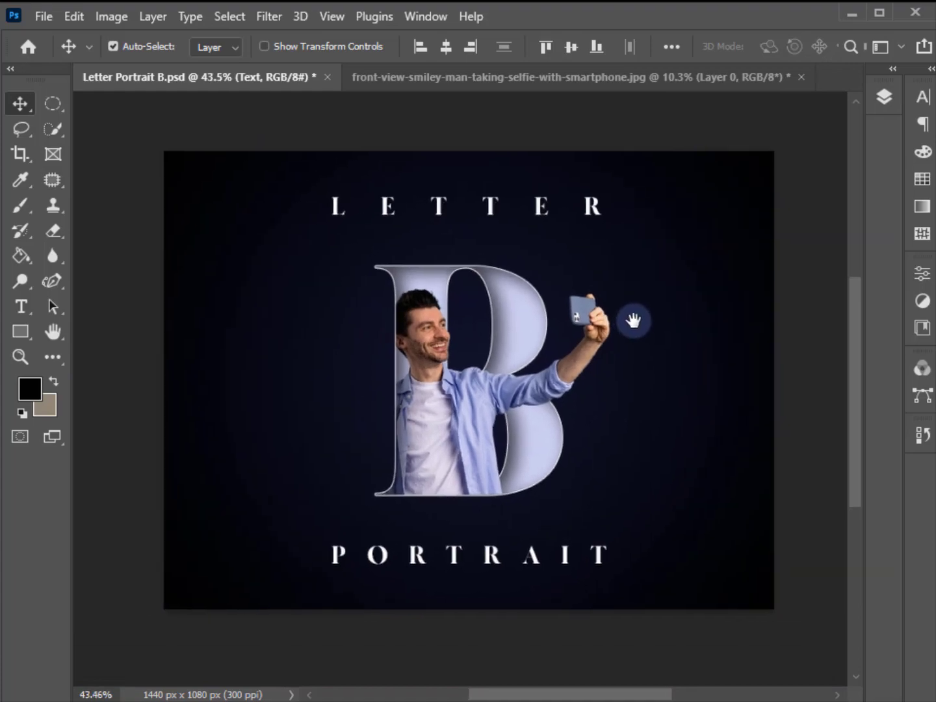